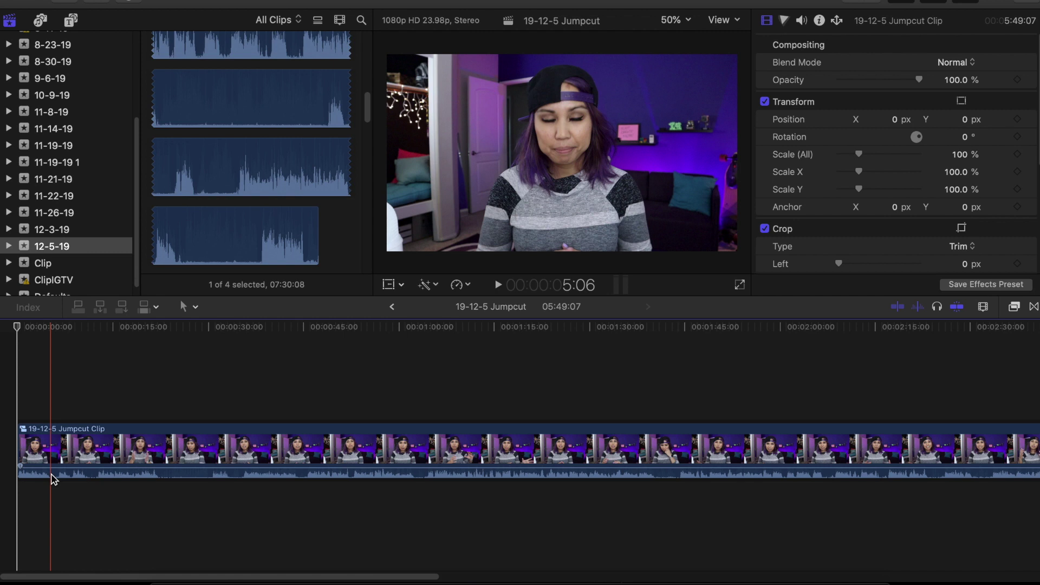
# - Zoom into the 19-12-5 Jumpcut timeline so the uncut talking-head clip shows larger
pyautogui.press('super+equal')
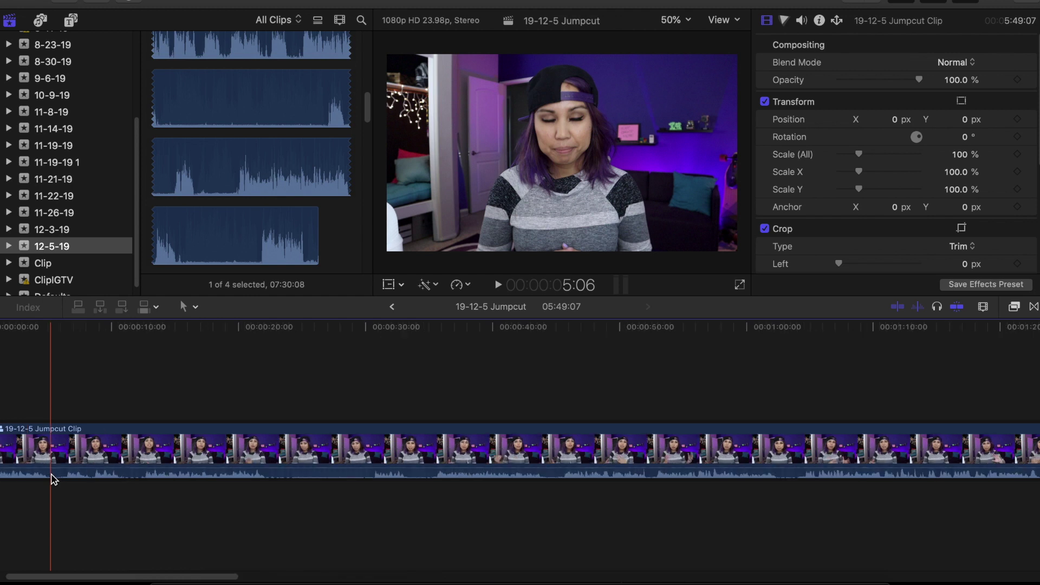
pyautogui.press('super+equal')
pyautogui.press('s')
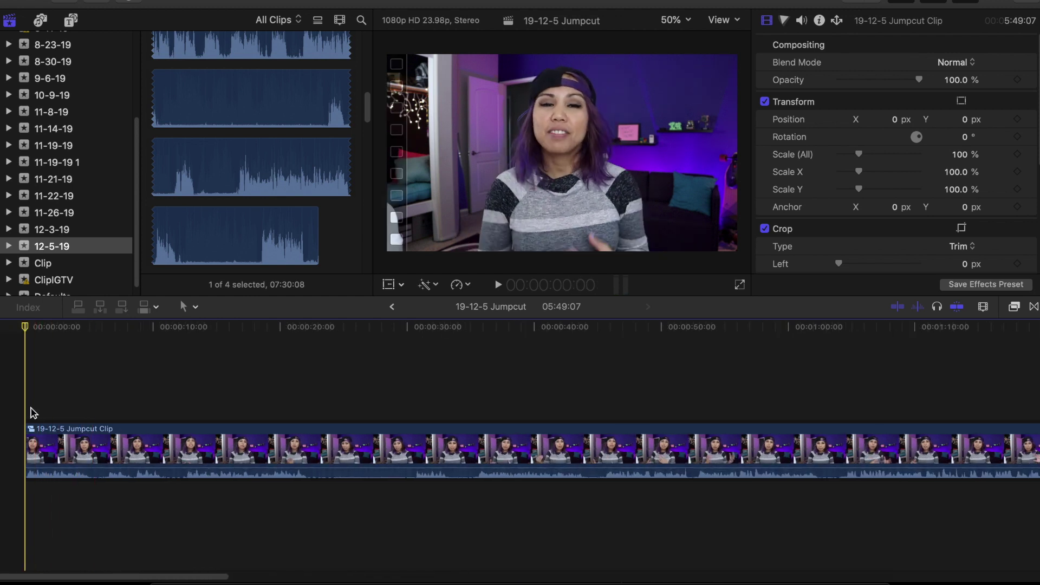
pyautogui.press('space')
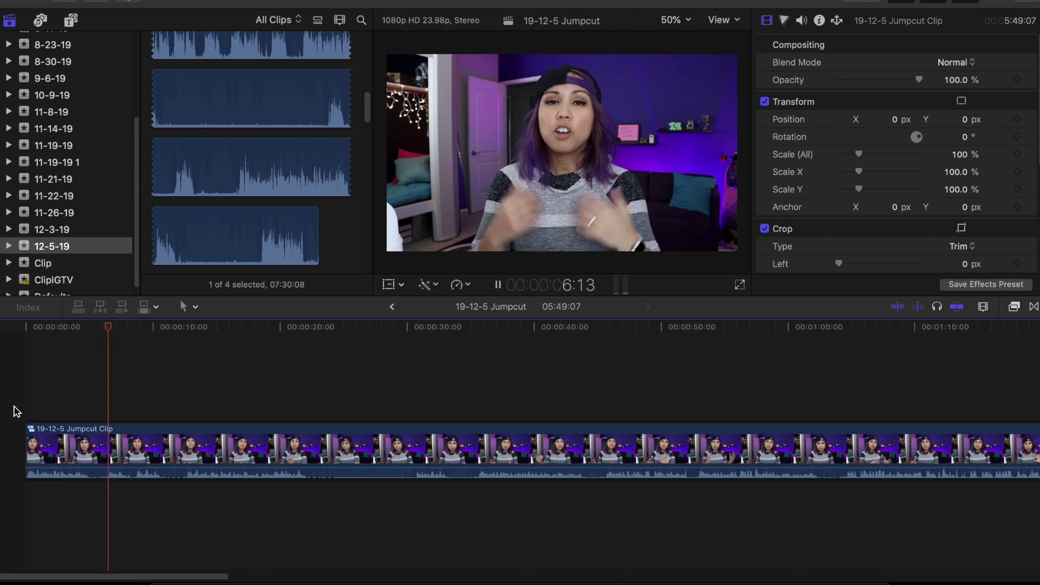
pyautogui.press('space')
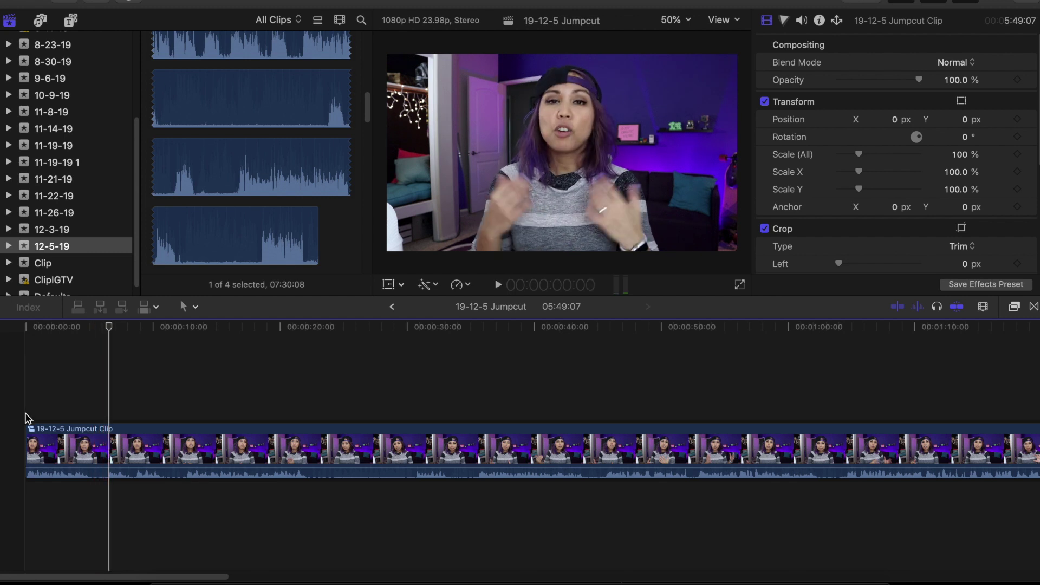
# - Blade the talking-head clip at about 5 seconds and select the second piece
pyautogui.press('b')
pyautogui.click(90, 436)
pyautogui.press('a')
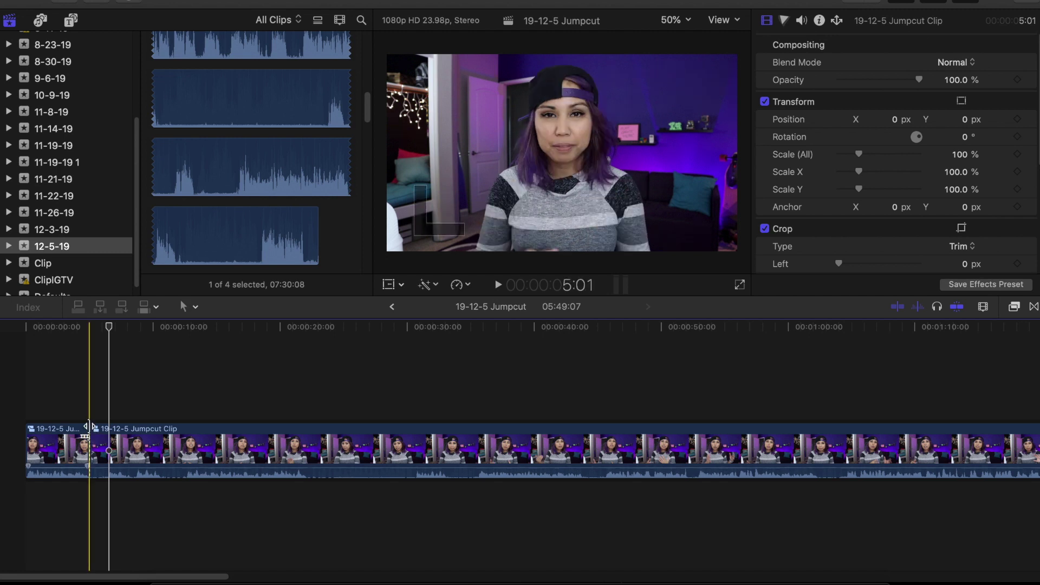
pyautogui.click(93, 450)
# - Review the footage, split again near 11 seconds, and select the 7:16 section between cuts
pyautogui.press('super+equal')
pyautogui.press('super+equal')
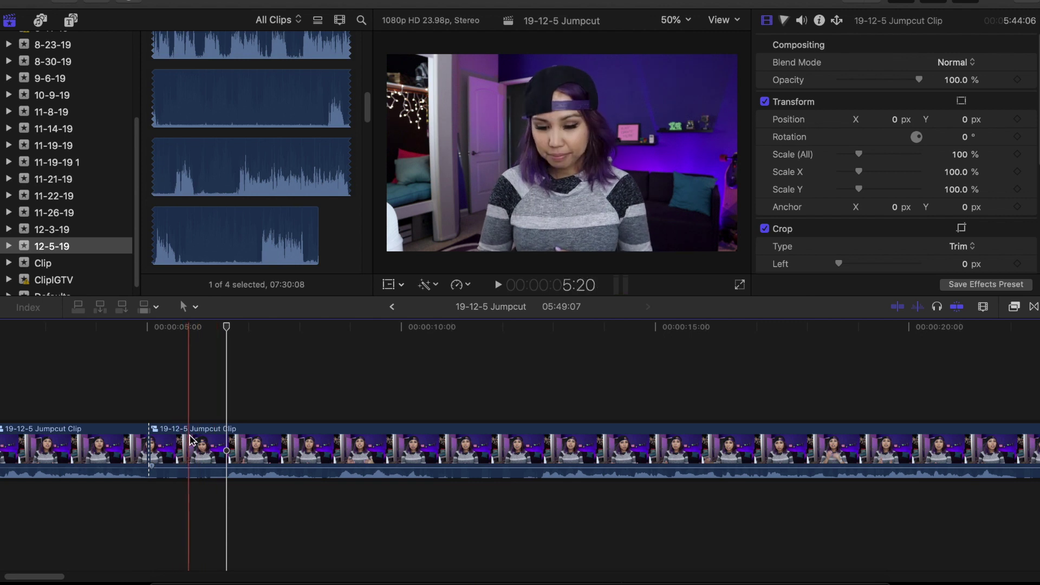
pyautogui.press('space')
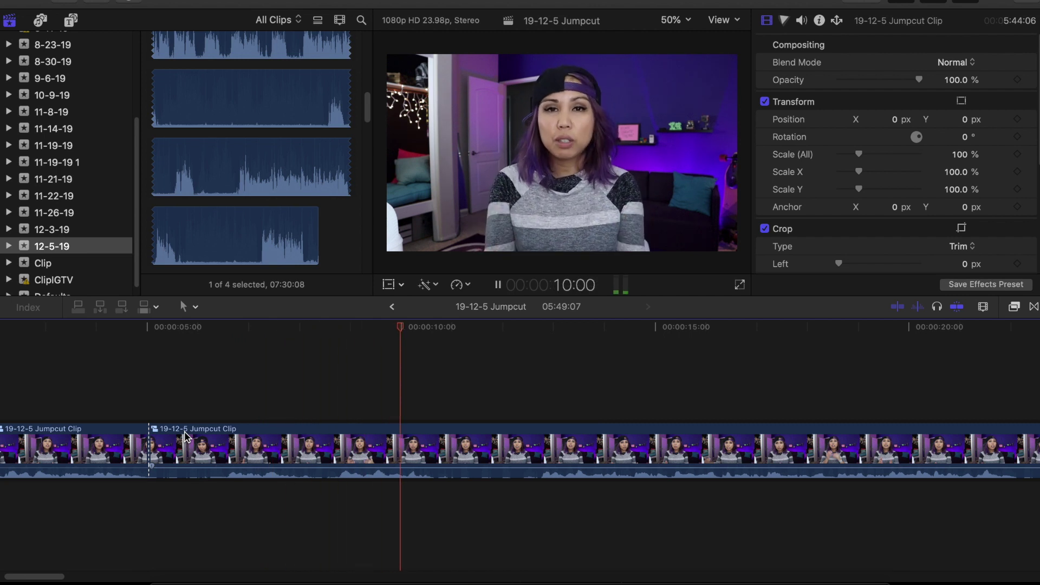
pyautogui.press('space')
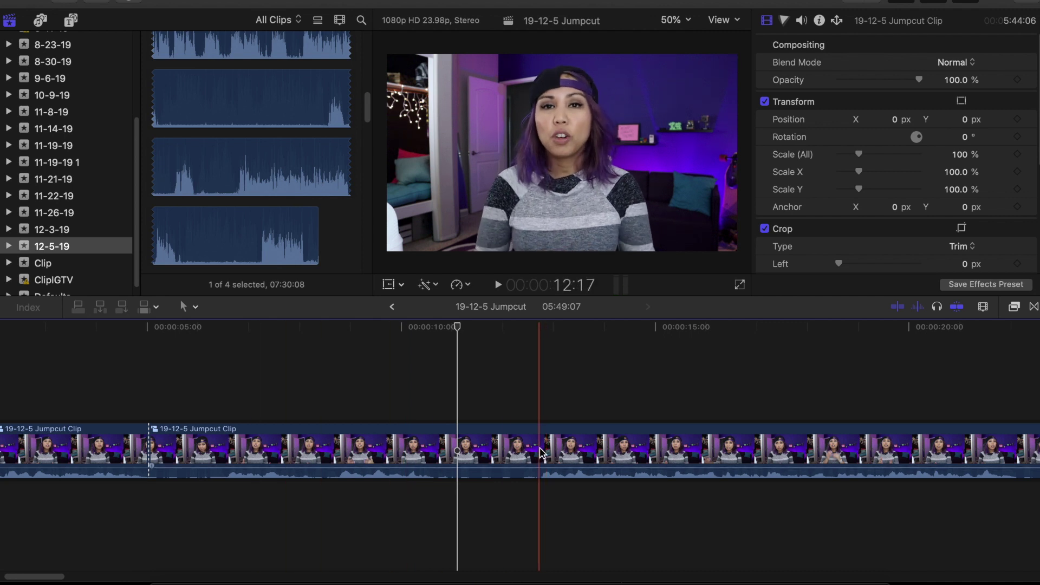
pyautogui.press('super+b')
pyautogui.click(493, 461)
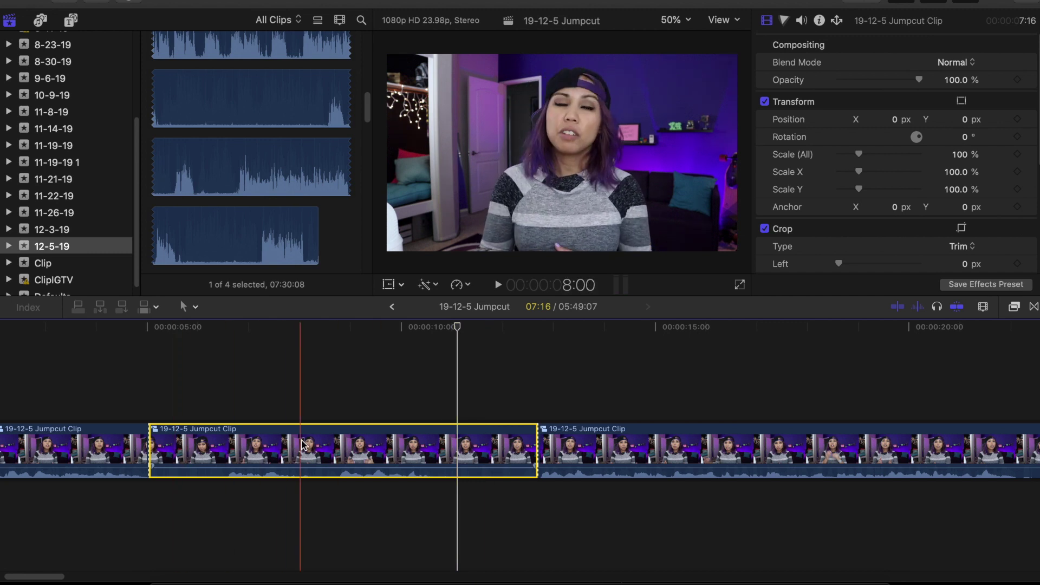
# - Ripple-delete the 7:16 section, review the jump cut, and split again near 14 seconds
pyautogui.press('Delete')
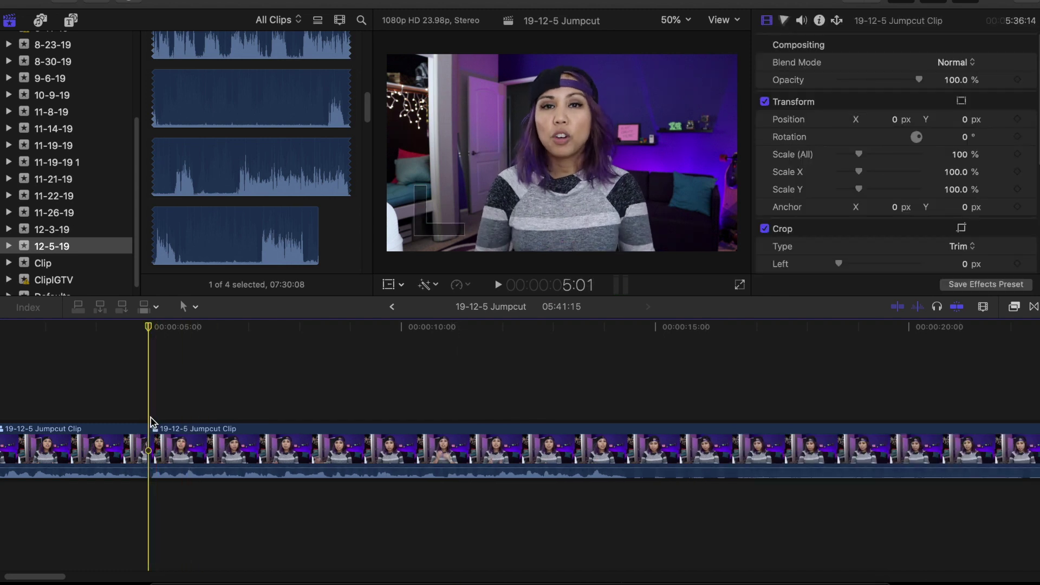
pyautogui.press('space')
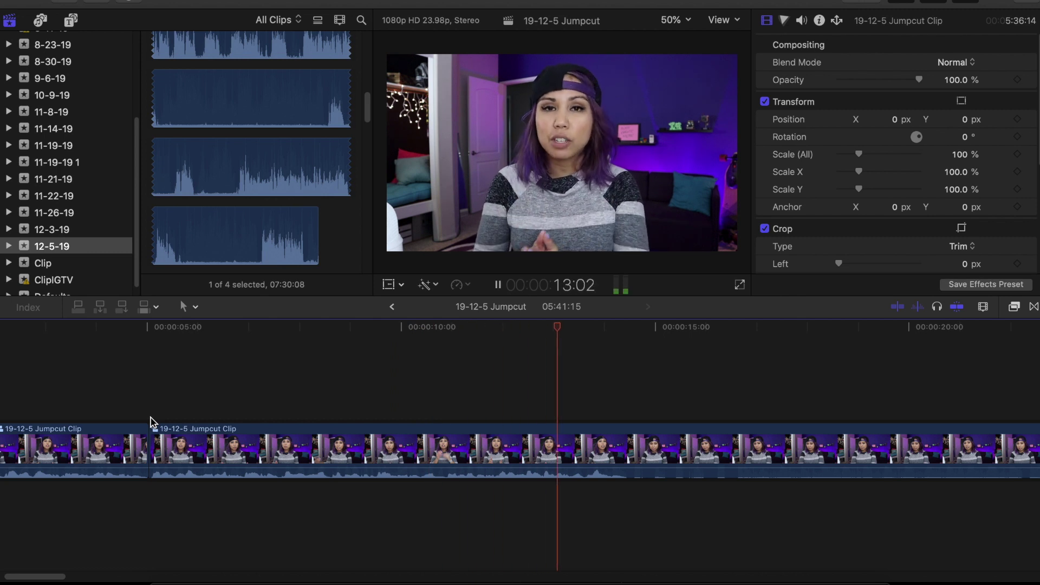
pyautogui.press('space')
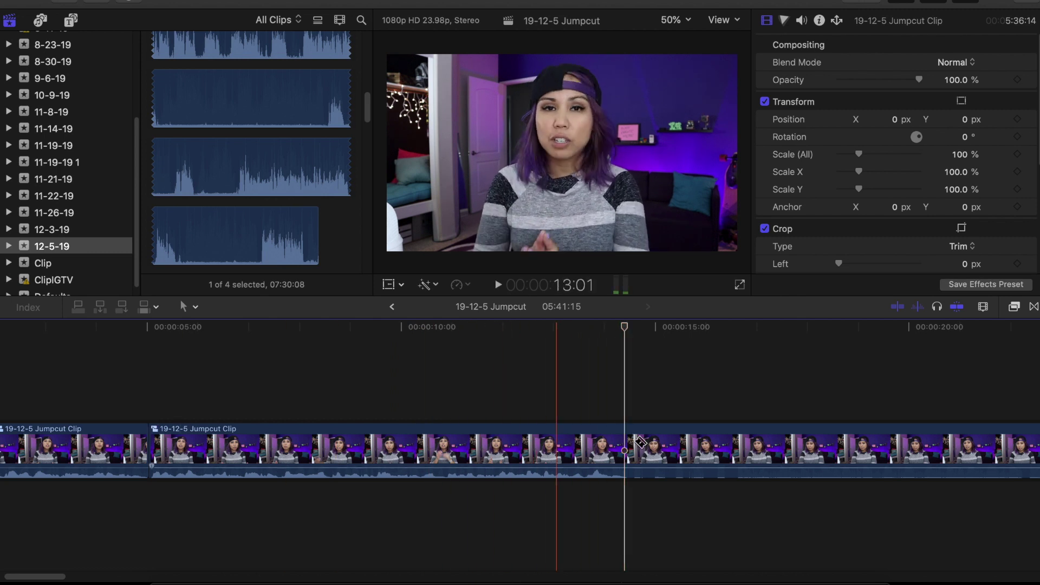
pyautogui.press('super+b')
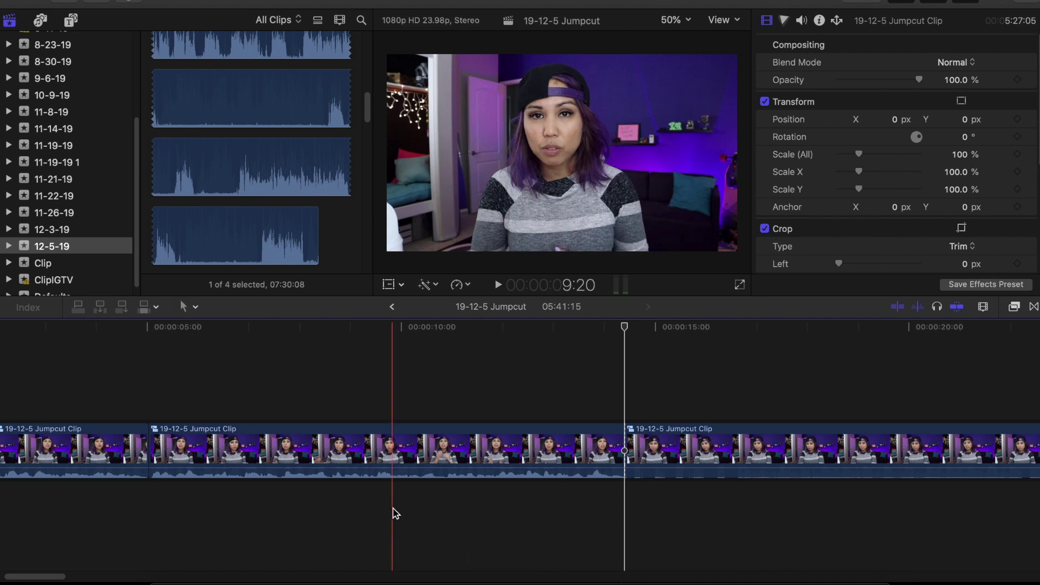
pyautogui.hscroll(-1, 138, 530)
# - Play back the earlier cuts and zoom in around the jump cut near 5 seconds
pyautogui.hscroll(-5, 138, 530)
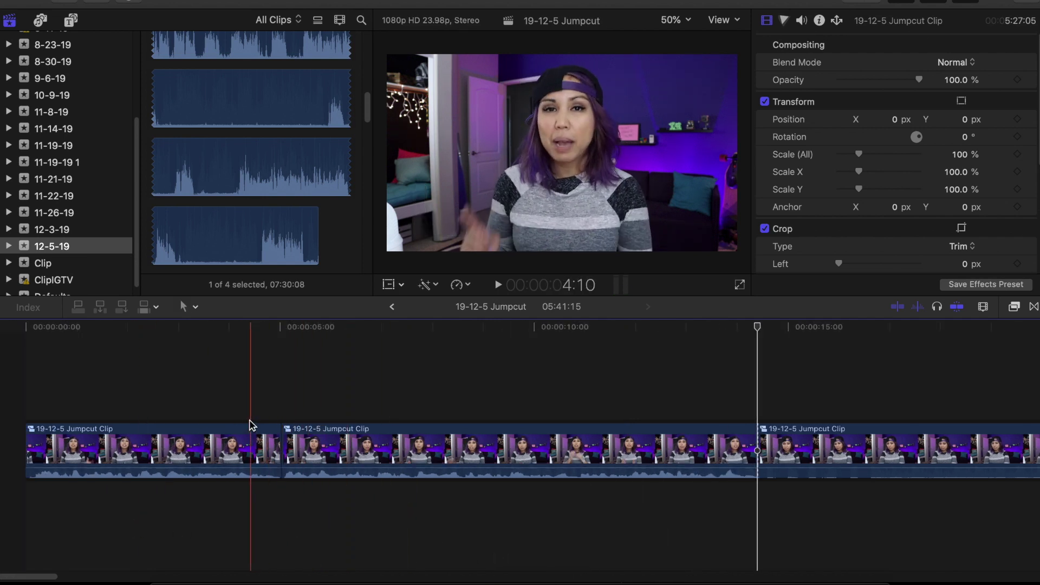
pyautogui.press('space')
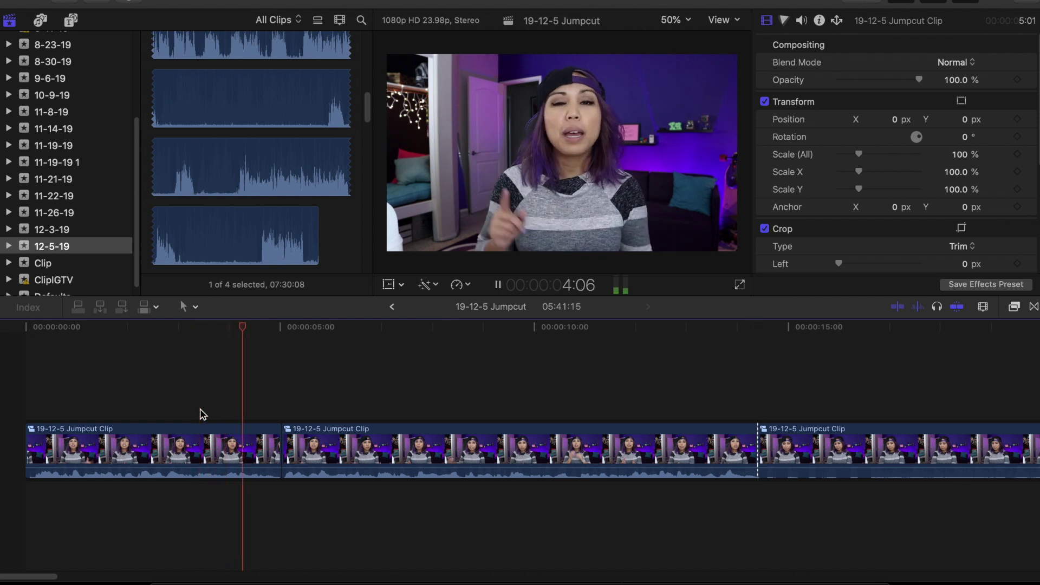
pyautogui.press('space')
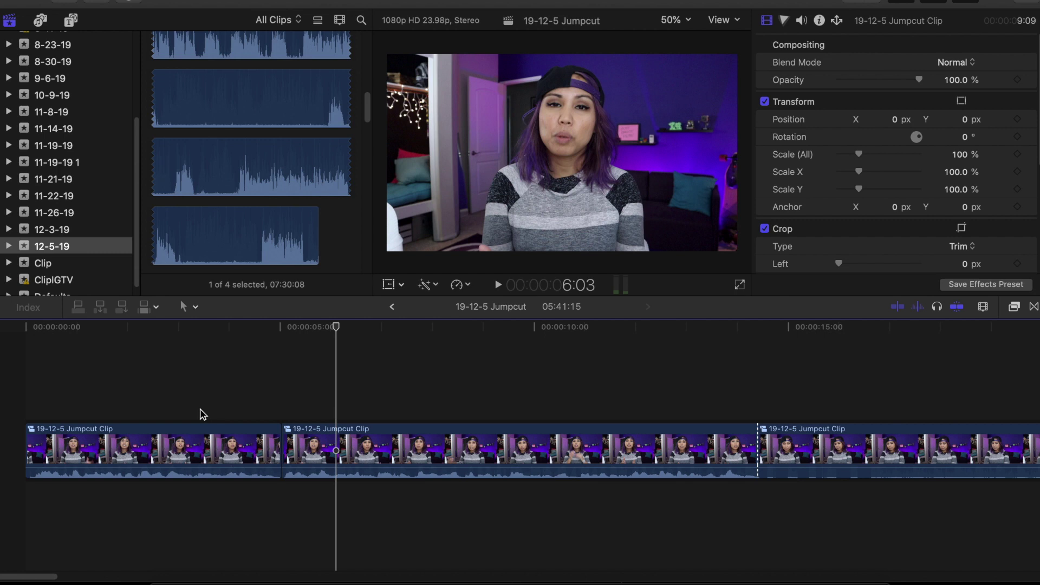
pyautogui.press('super+equal')
pyautogui.press('super+equal')
pyautogui.press('super+equal')
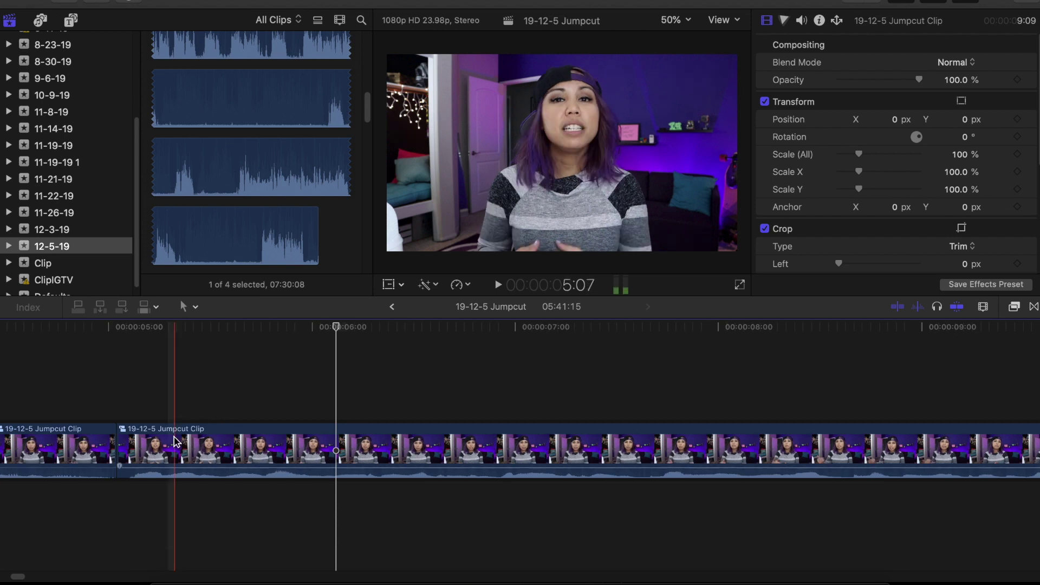
pyautogui.hscroll(-5, 85, 477)
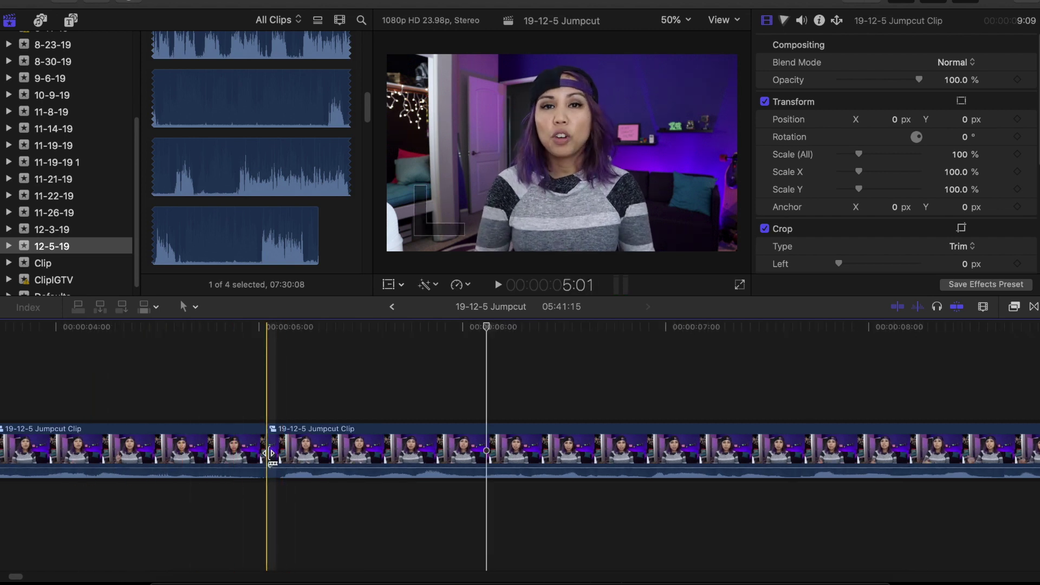
# - Trim the 5-second edit point slightly earlier, bringing the project to 5:41:12, and review it
pyautogui.moveTo(262, 447)
pyautogui.mouseDown()
pyautogui.moveTo(245, 448)
pyautogui.moveTo(262, 448)
pyautogui.mouseUp()
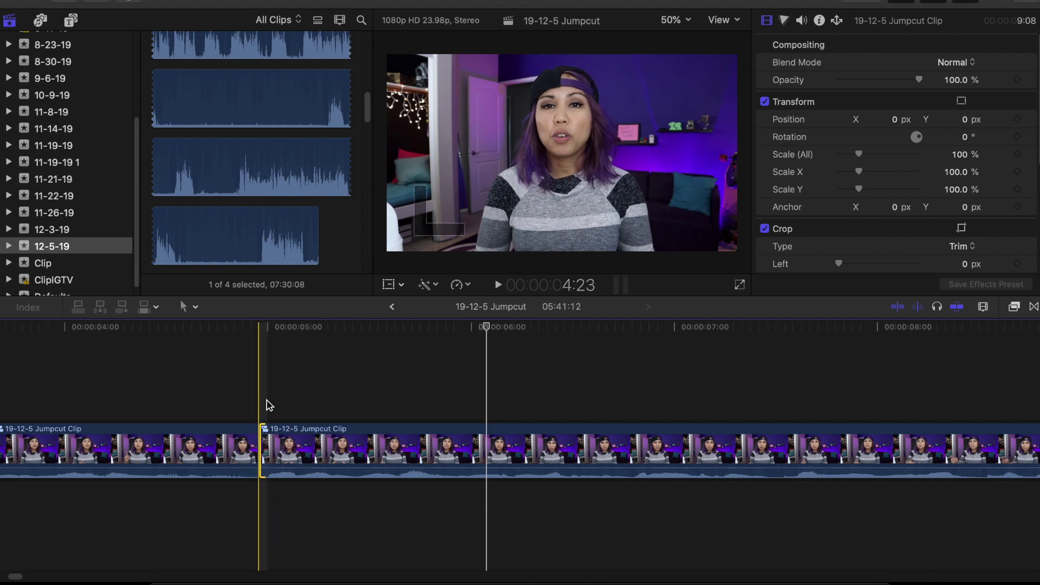
pyautogui.click(265, 461)
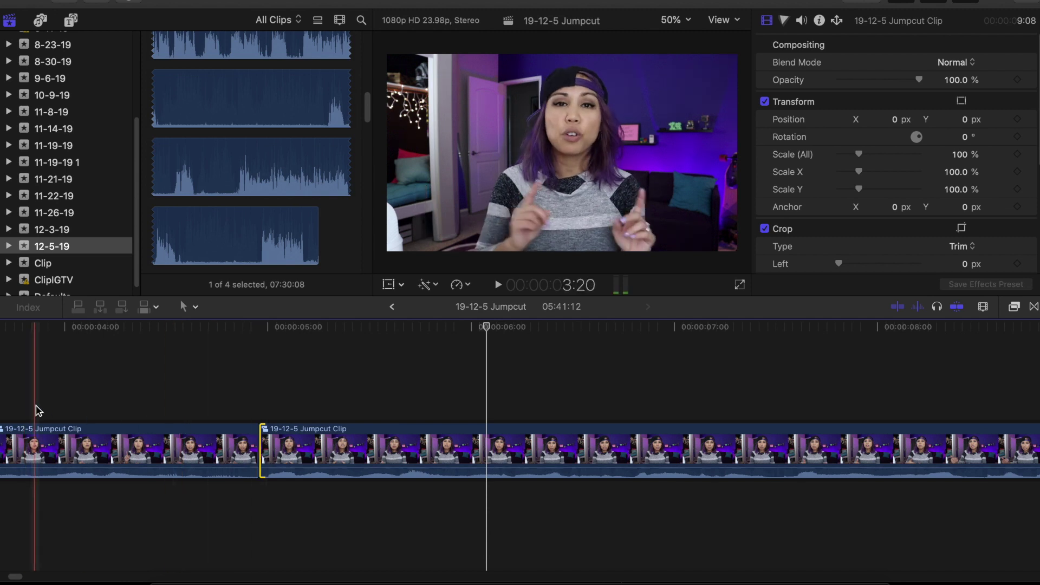
pyautogui.press('space')
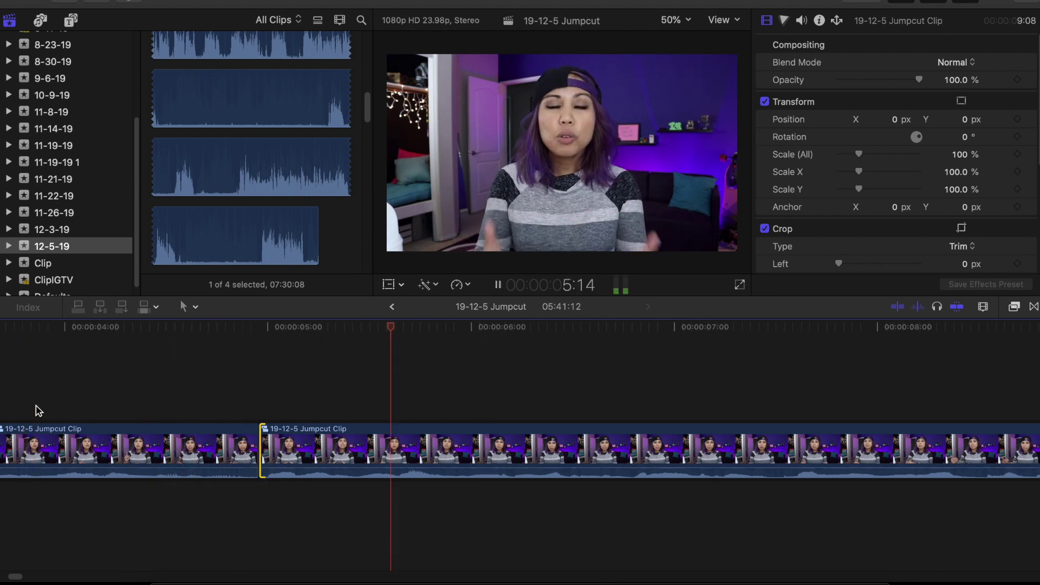
pyautogui.press('space')
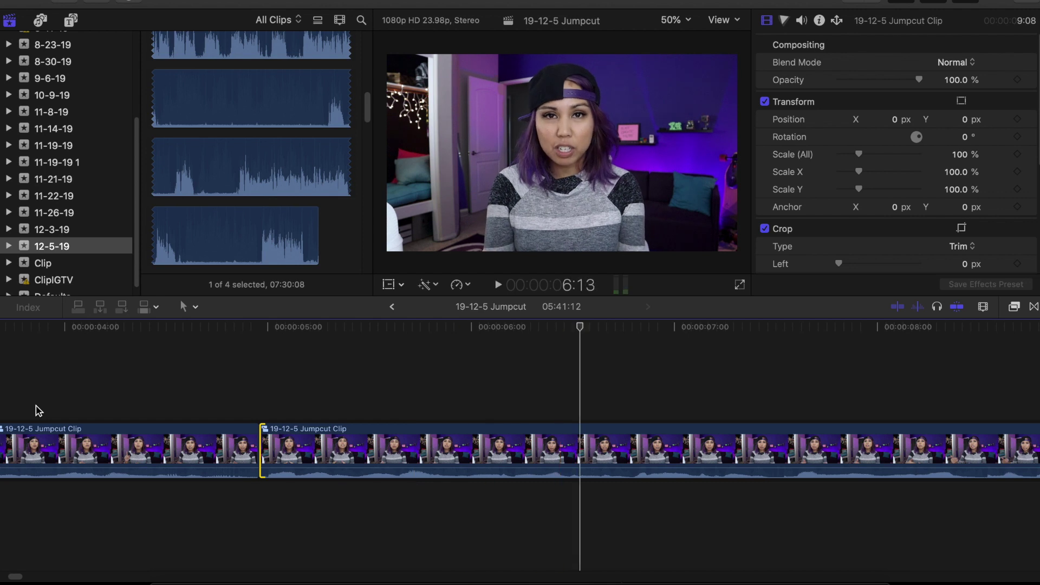
pyautogui.press('super+minus')
pyautogui.press('super+minus')
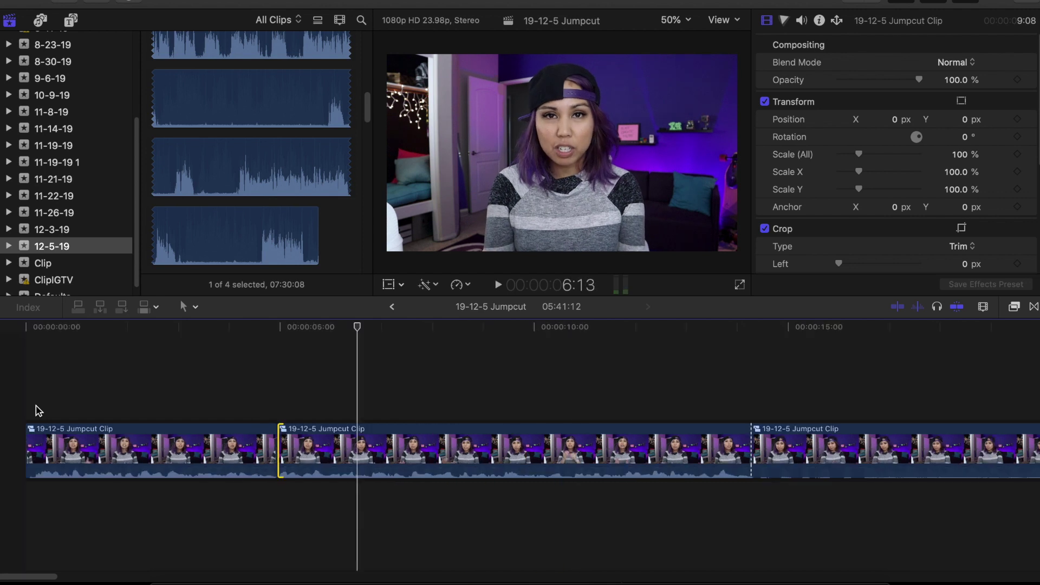
# - Blade both ends of the next pause and ripple-delete it
pyautogui.hscroll(6, 455, 545)
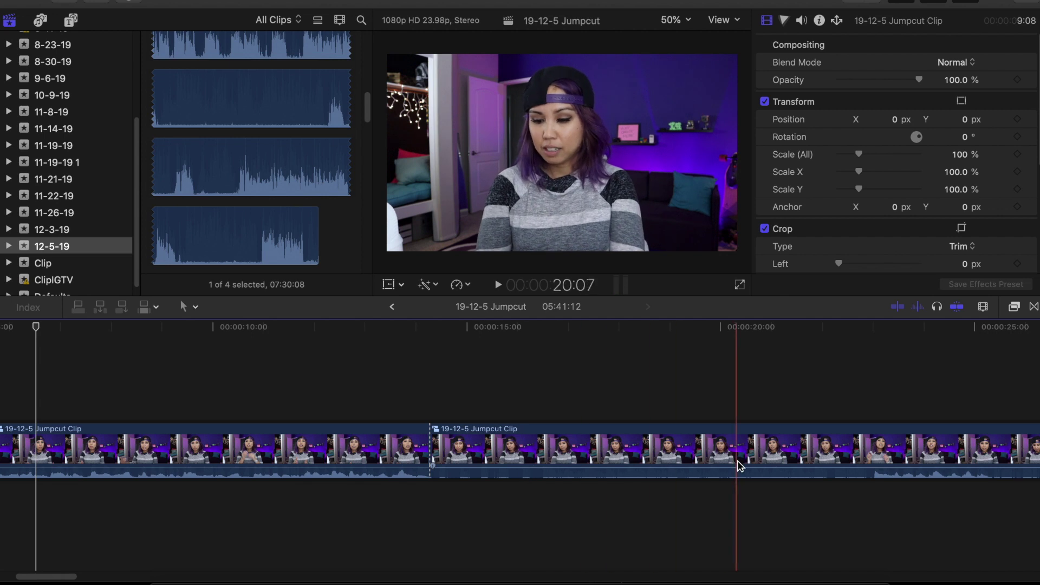
pyautogui.hscroll(5, 734, 488)
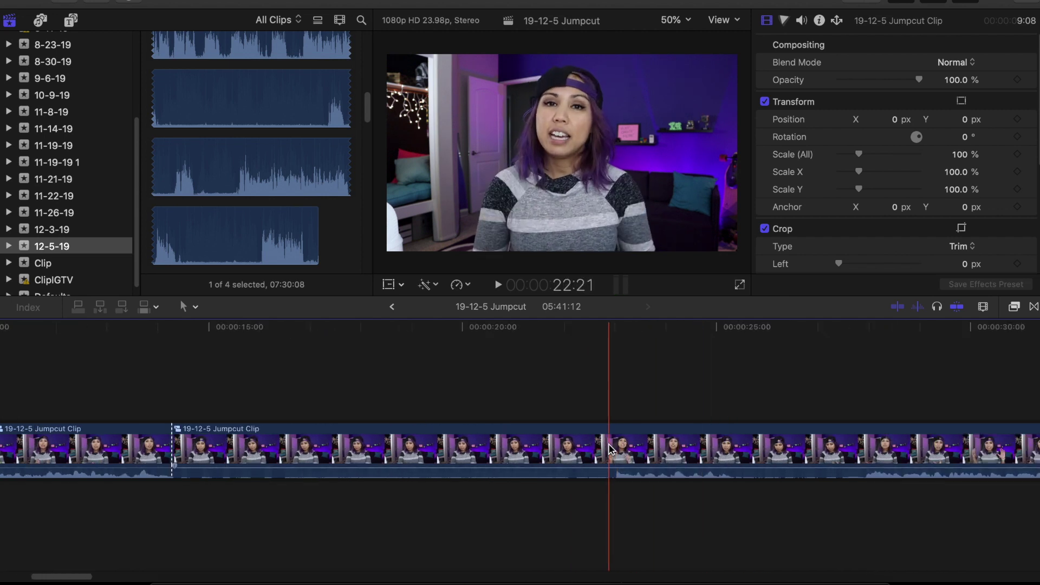
pyautogui.press('space')
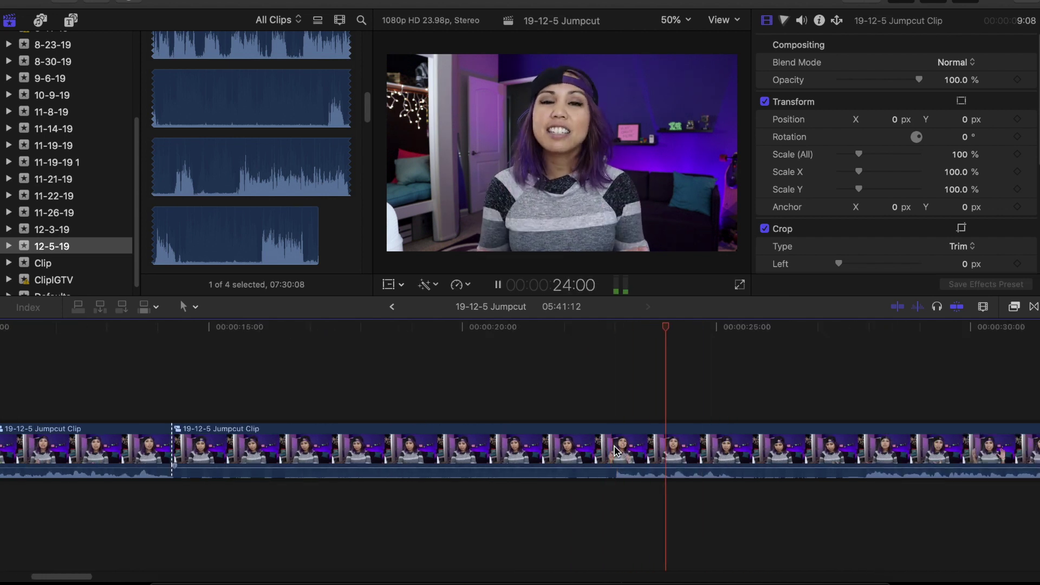
pyautogui.press('b')
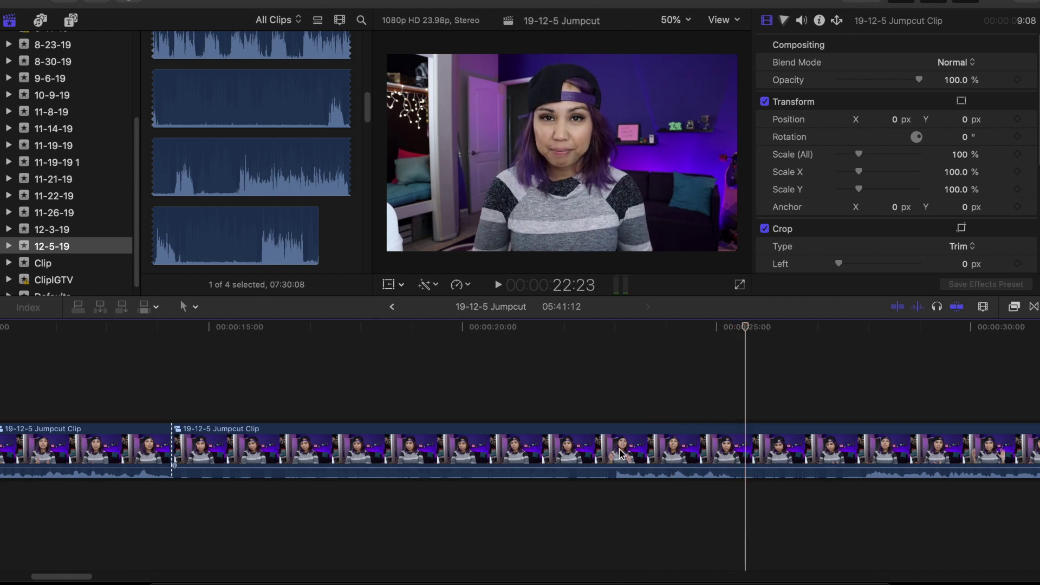
pyautogui.press('space')
pyautogui.click(745, 451)
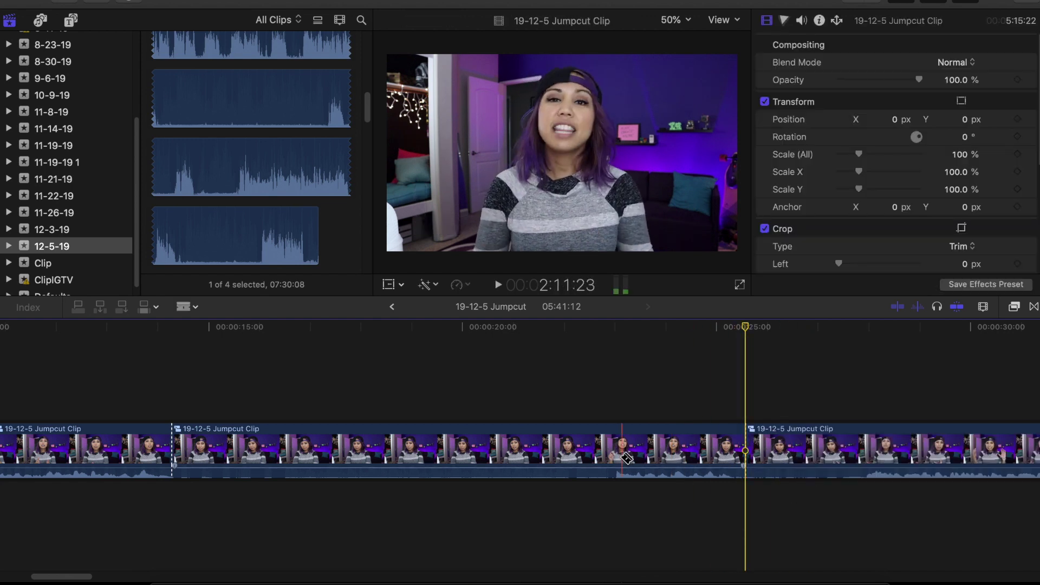
pyautogui.click(618, 460)
pyautogui.press('a')
pyautogui.click(517, 466)
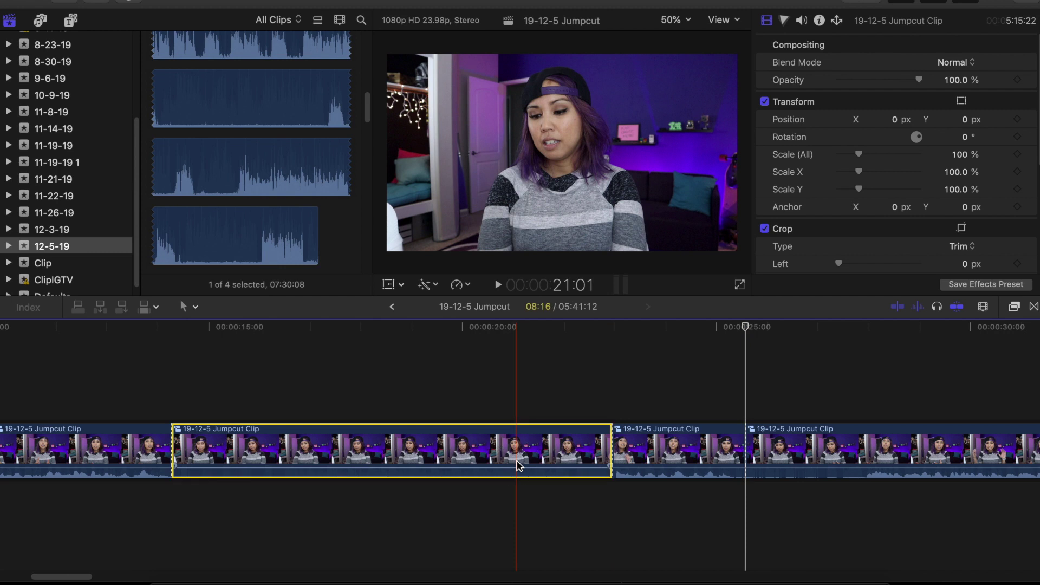
pyautogui.press('Delete')
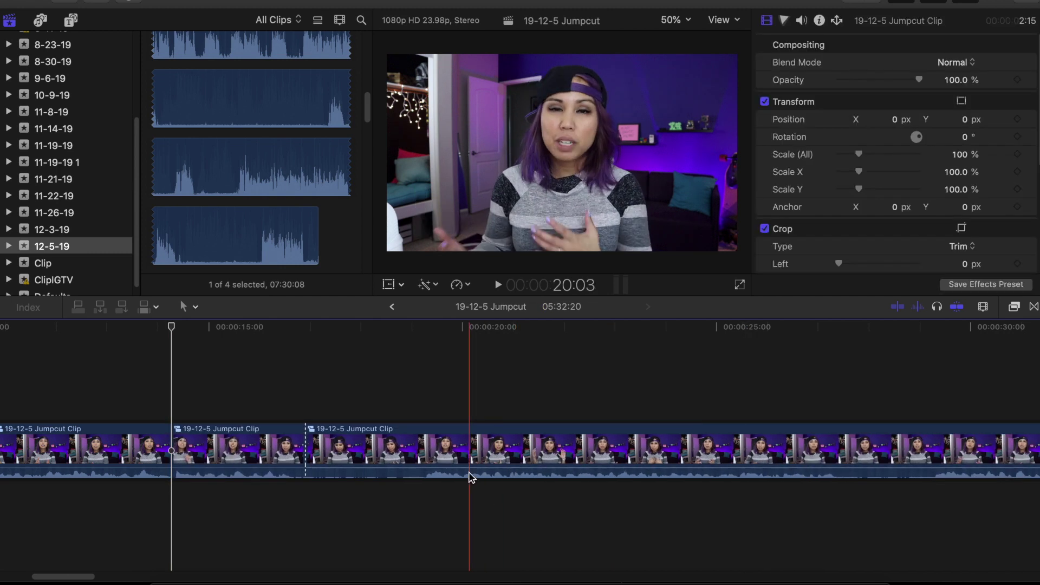
# - Cut out the second unwanted pause section and close the gap
pyautogui.press('b')
pyautogui.click(427, 462)
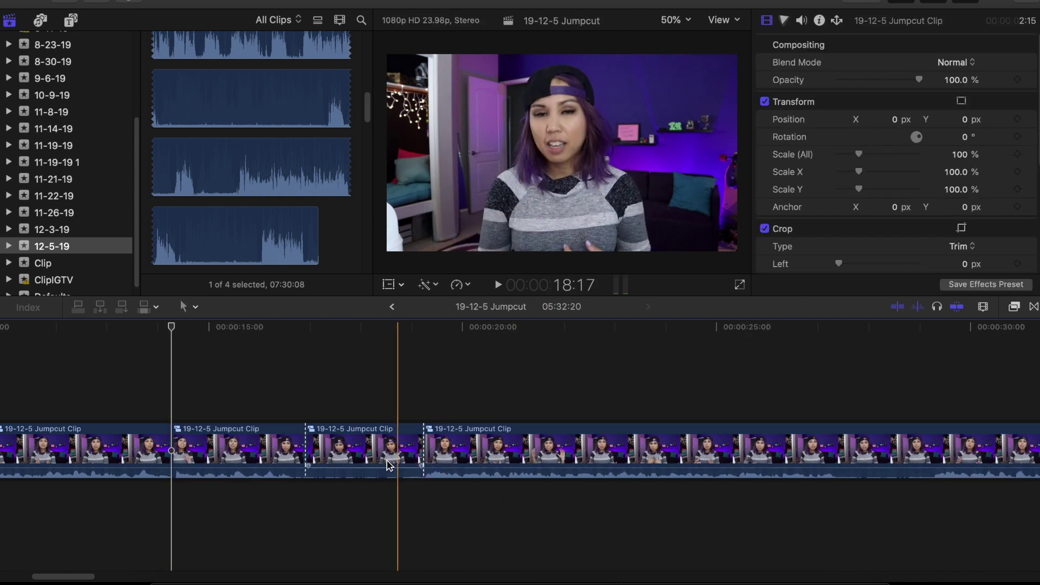
pyautogui.press('a')
pyautogui.click(376, 466)
pyautogui.press('Delete')
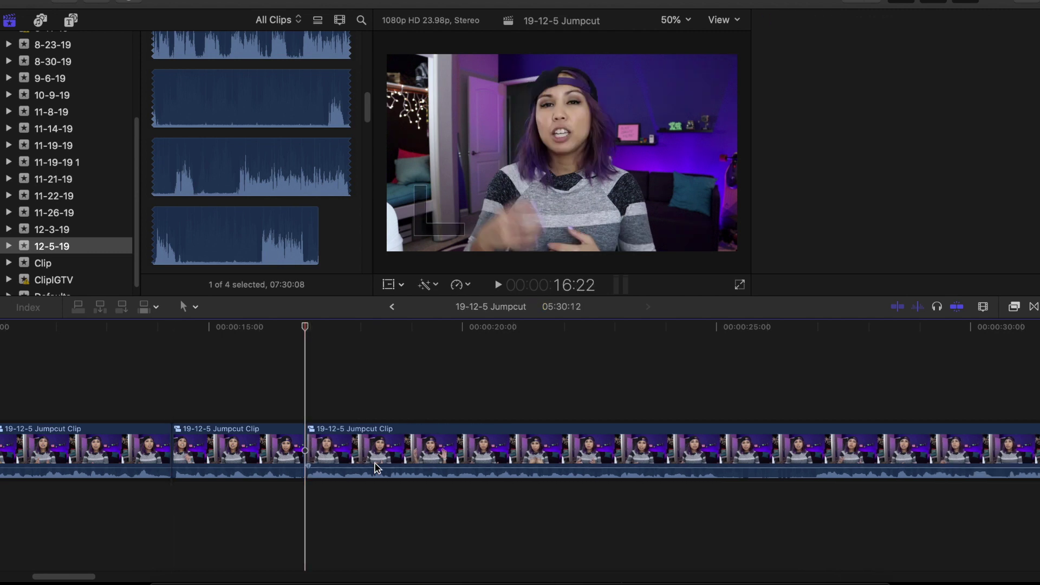
# - Review the new cut and trim six frames off the end of the first clip
pyautogui.press('space')
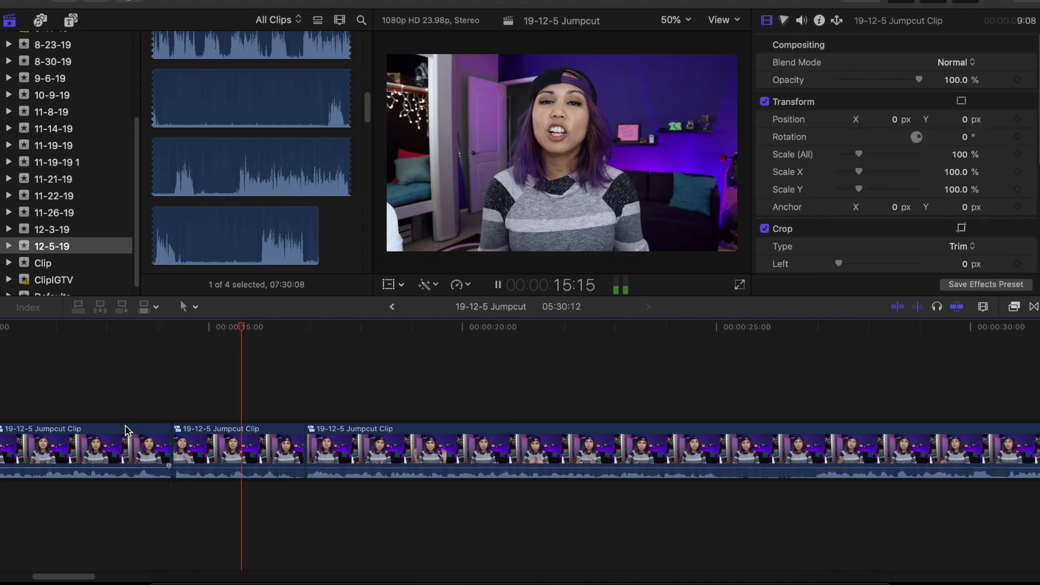
pyautogui.press('super+equal')
pyautogui.press('space')
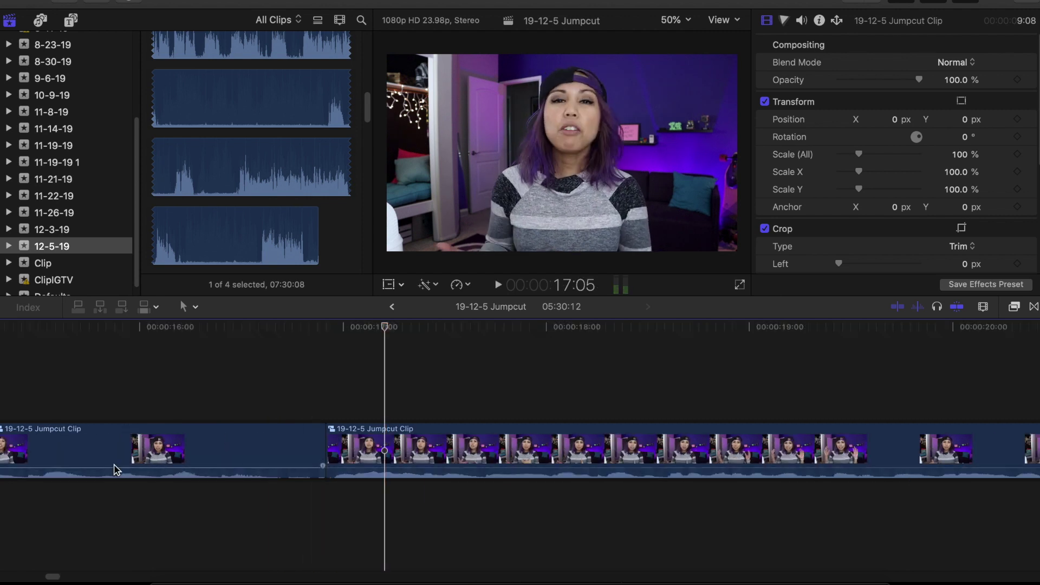
pyautogui.hscroll(-3, 114, 471)
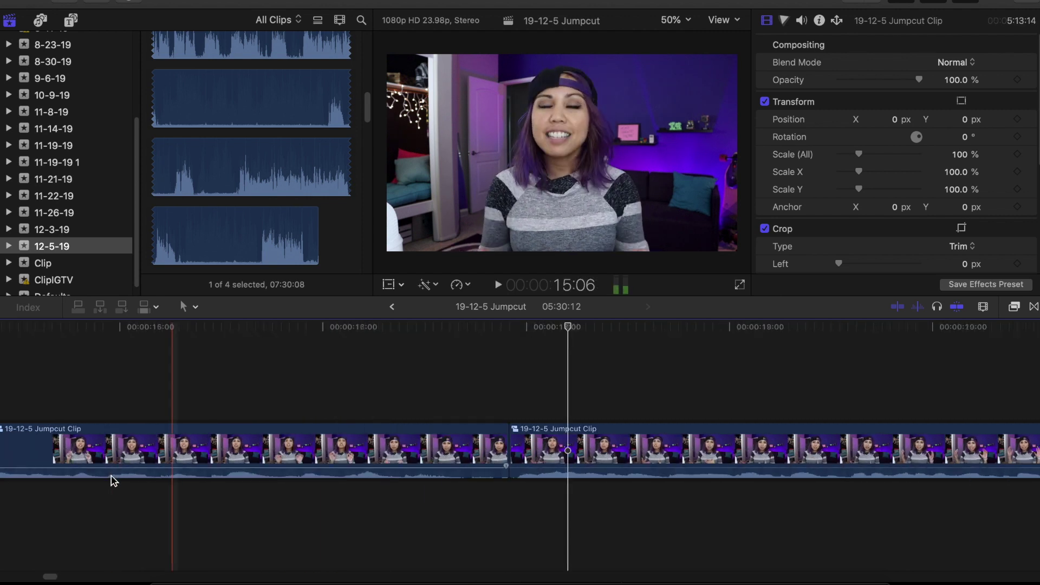
pyautogui.click(502, 448)
pyautogui.moveTo(503, 448); pyautogui.dragTo(467, 448)
pyautogui.click(464, 450)
pyautogui.press('space')
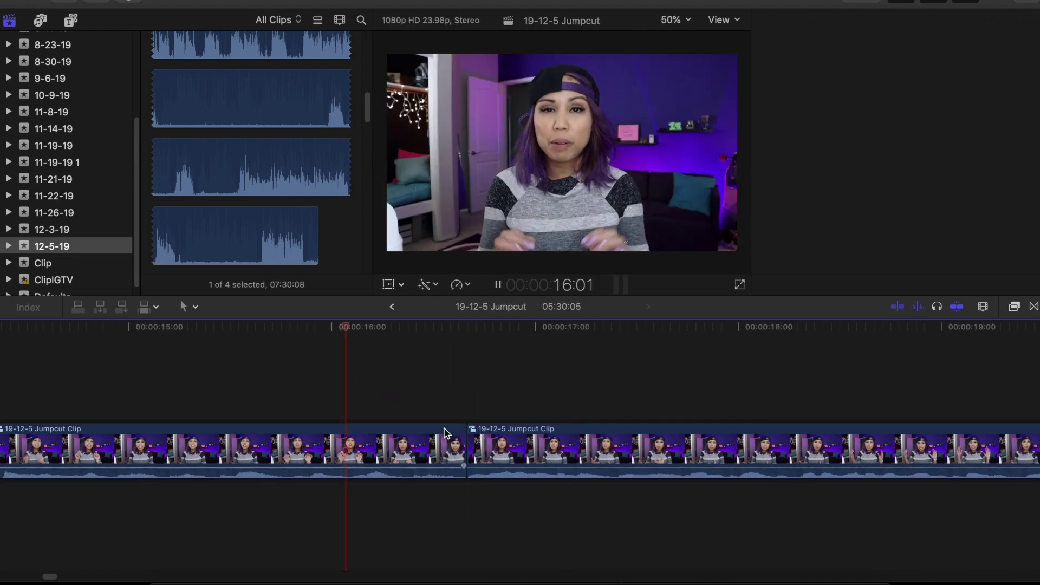
pyautogui.moveTo(465, 448); pyautogui.dragTo(461, 444)
pyautogui.click(469, 448)
# - Fine-tune the edit point near 16 seconds and replay it, bringing the project to 5:30:06
pyautogui.click(319, 391)
pyautogui.press('space')
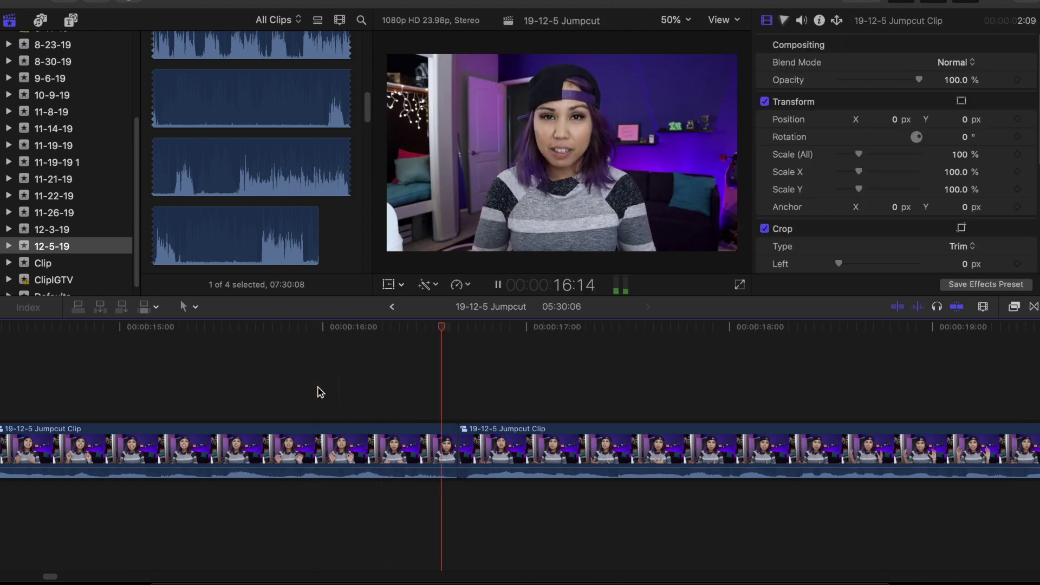
pyautogui.press('space')
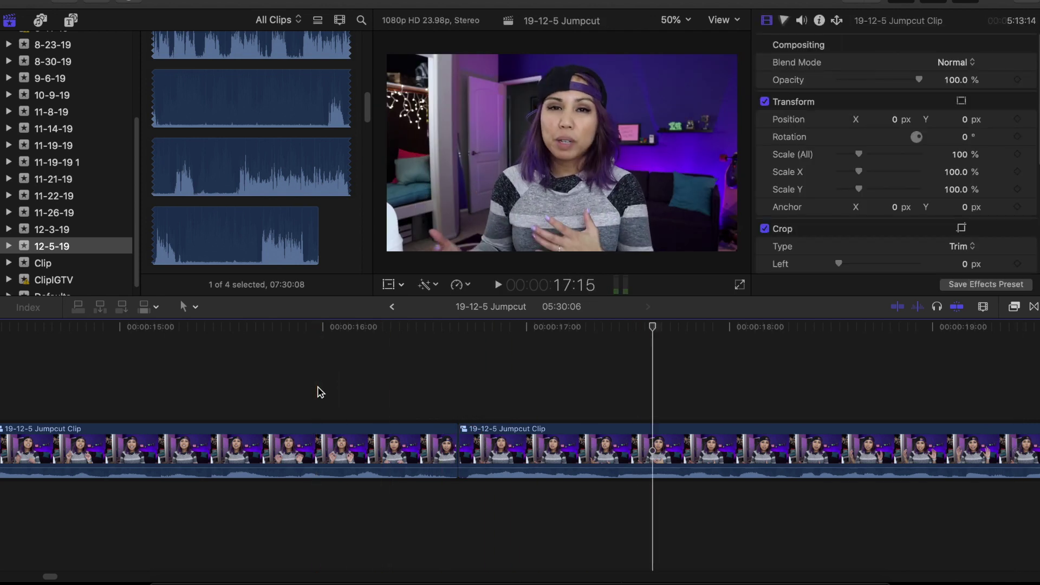
pyautogui.click(274, 400)
pyautogui.press('space')
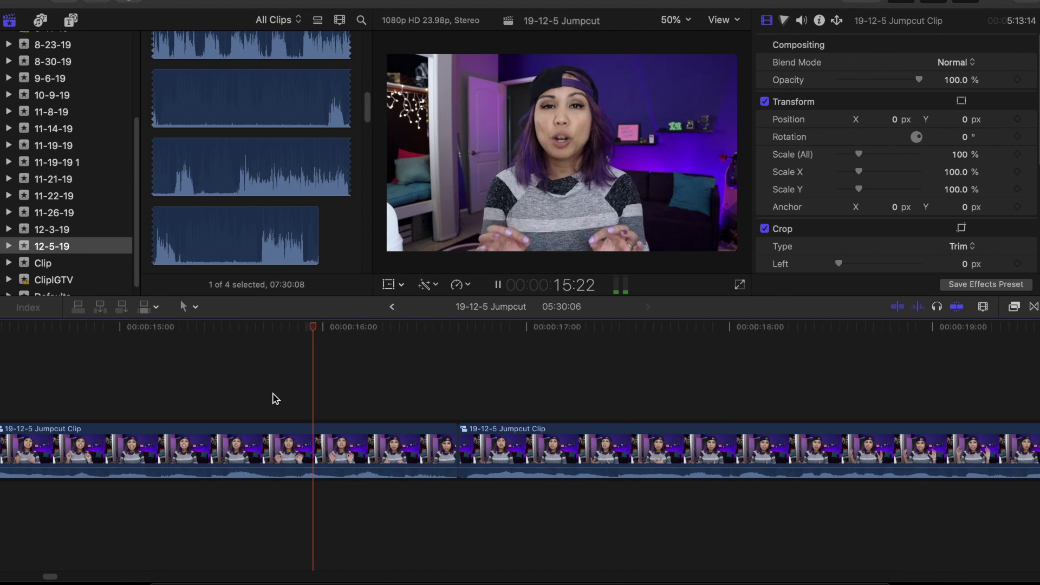
pyautogui.press('space')
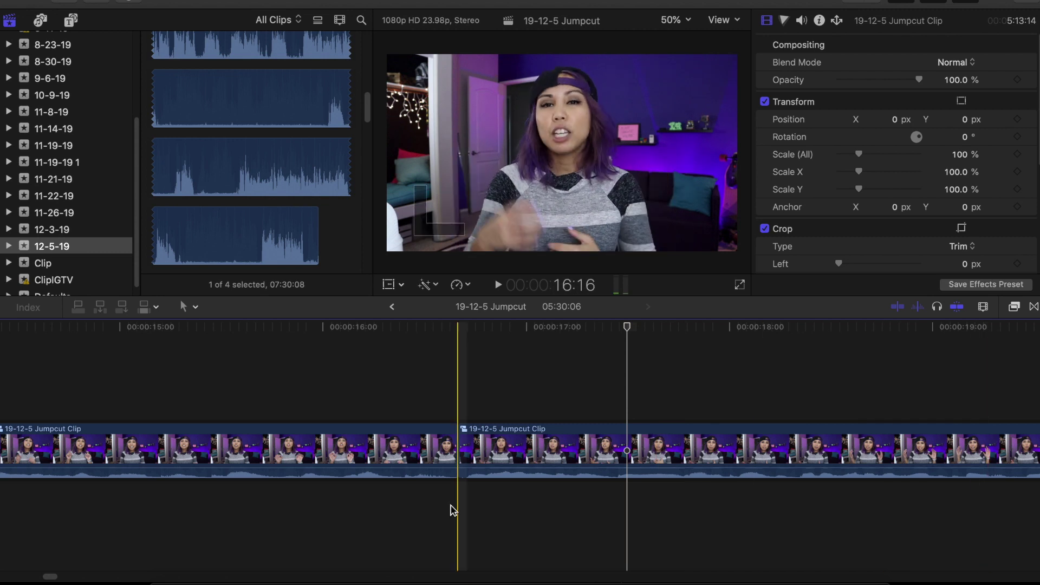
# - Play the sequence from about five seconds through the cut near 13 seconds
pyautogui.press('super+minus')
pyautogui.press('super+minus')
pyautogui.press('super+minus')
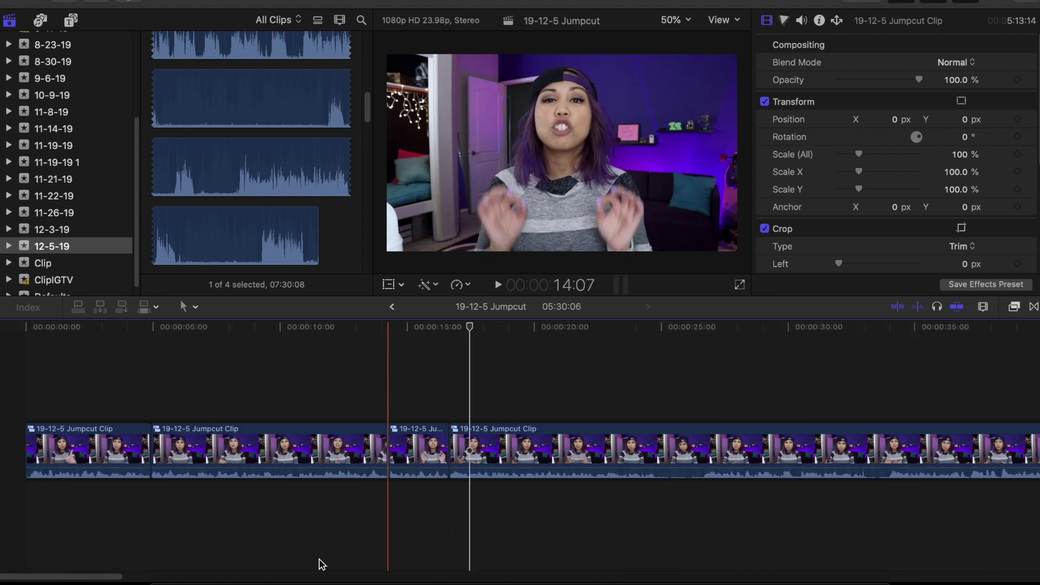
pyautogui.press('space')
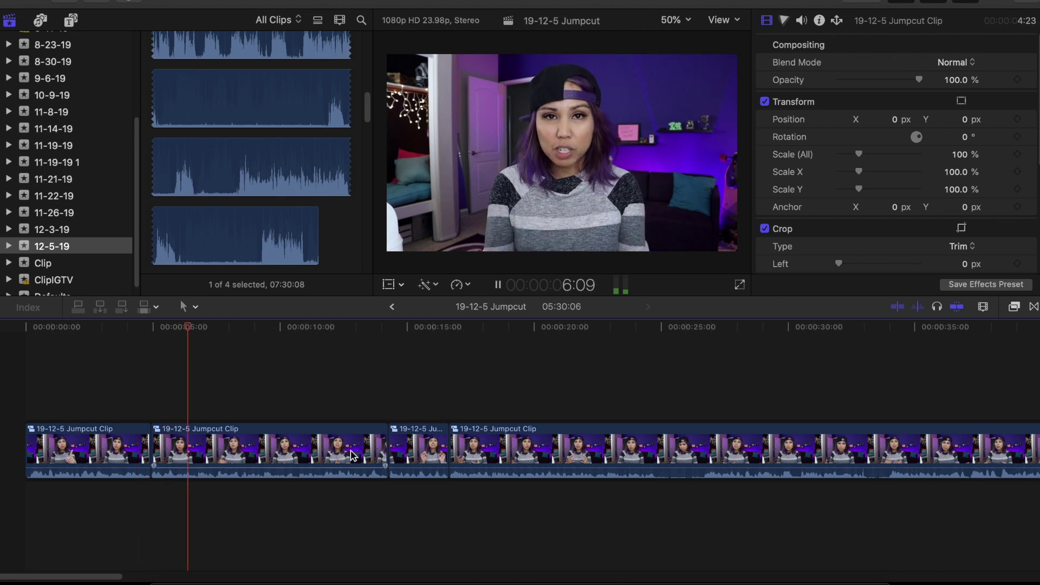
pyautogui.click(372, 413)
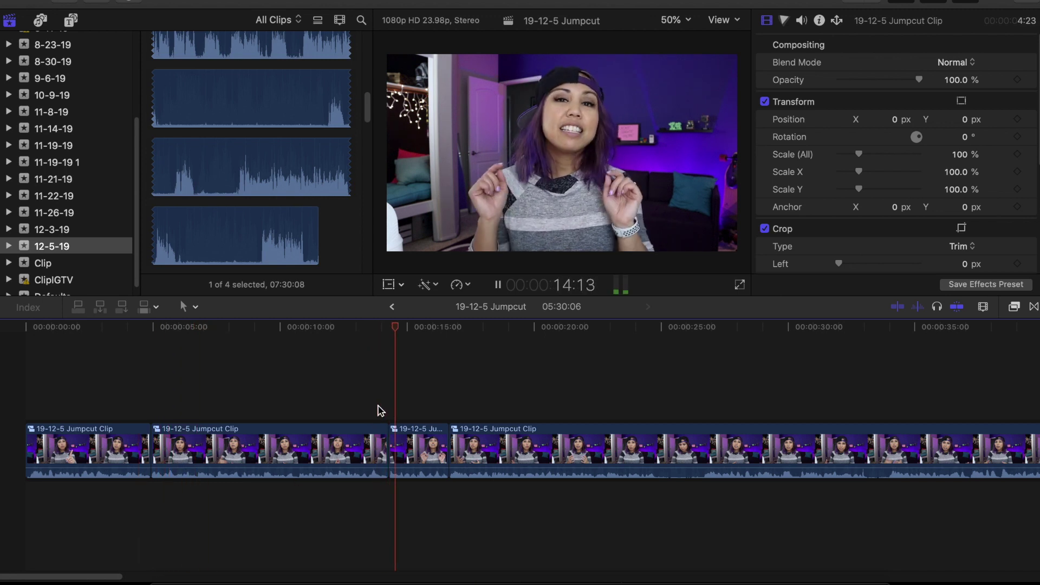
pyautogui.press('space')
# - Trim the edit near 14 seconds to reach 5:30:04, replay it, and select the 2:07 middle clip
pyautogui.press('super+equal')
pyautogui.press('super+equal')
pyautogui.press('super+equal')
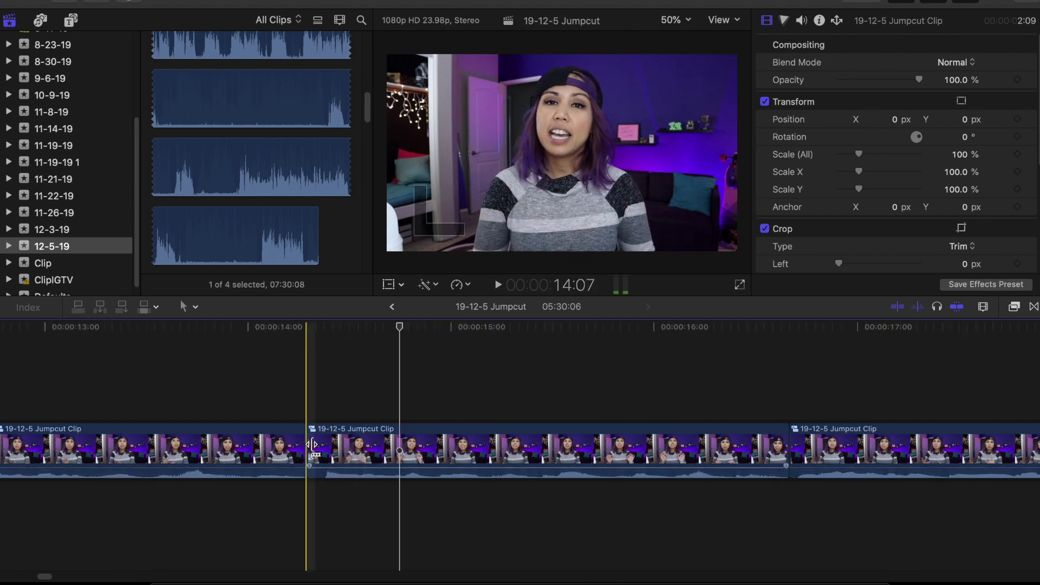
pyautogui.moveTo(310, 445); pyautogui.dragTo(324, 446)
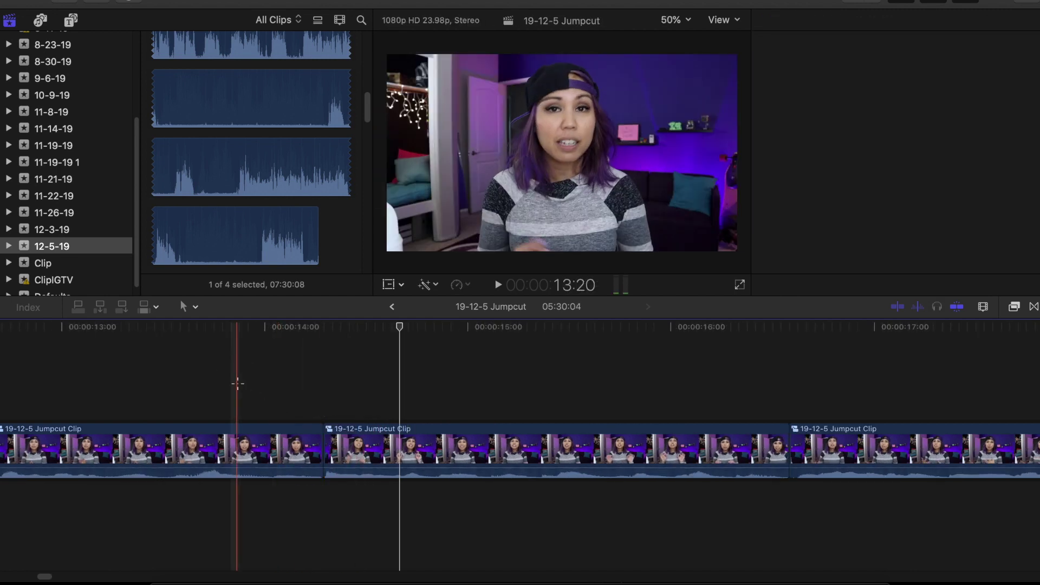
pyautogui.press('space')
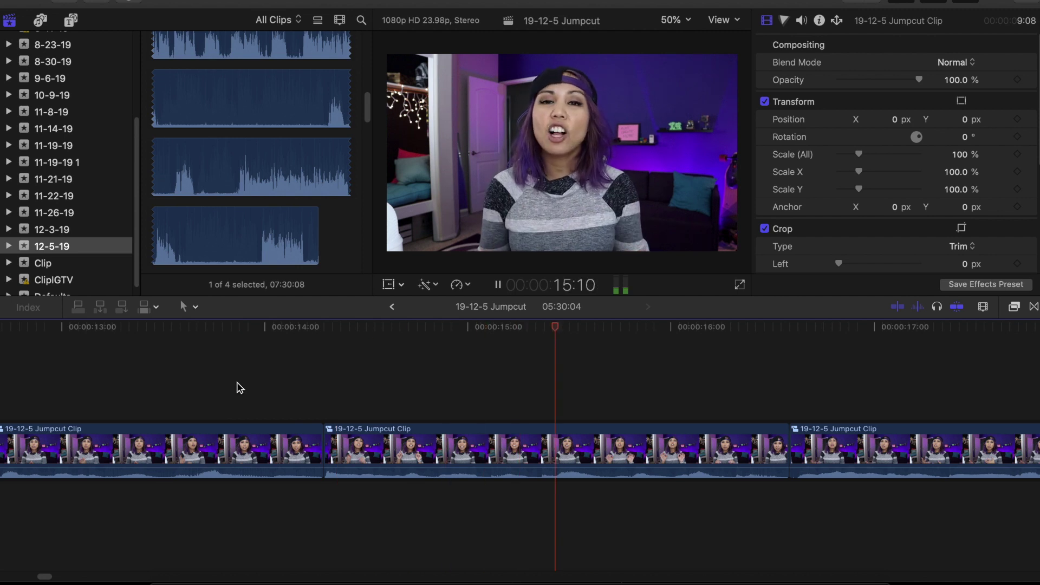
pyautogui.press('space')
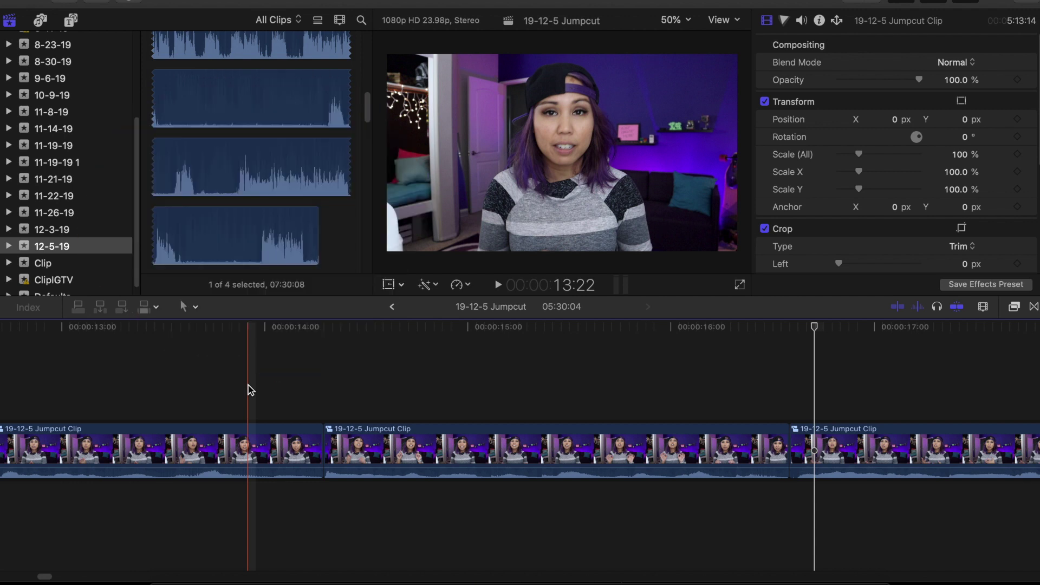
pyautogui.click(325, 446)
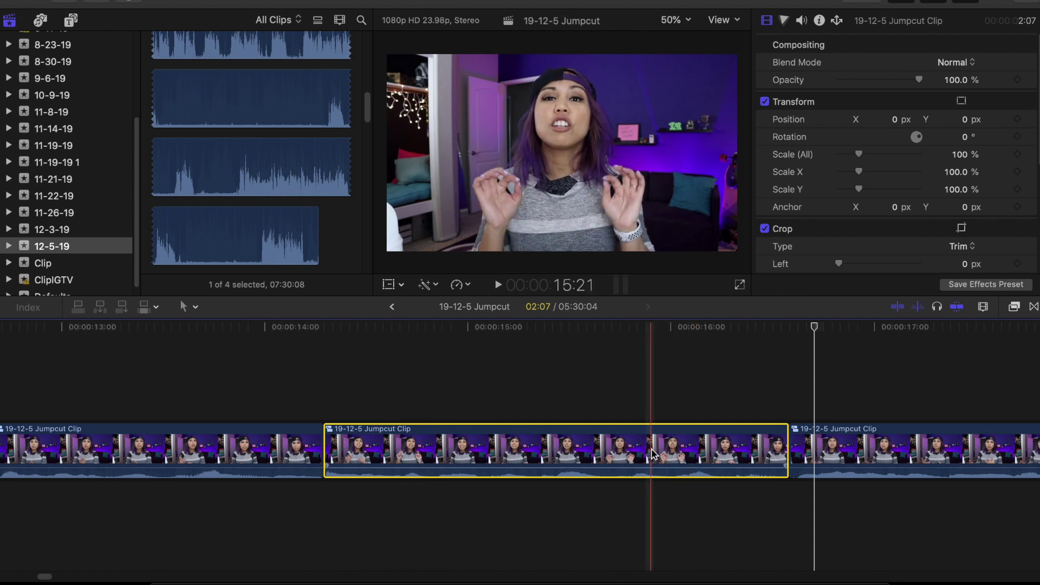
# - Set the middle clip's Scale (All) to 115% in the Inspector
pyautogui.click(687, 379)
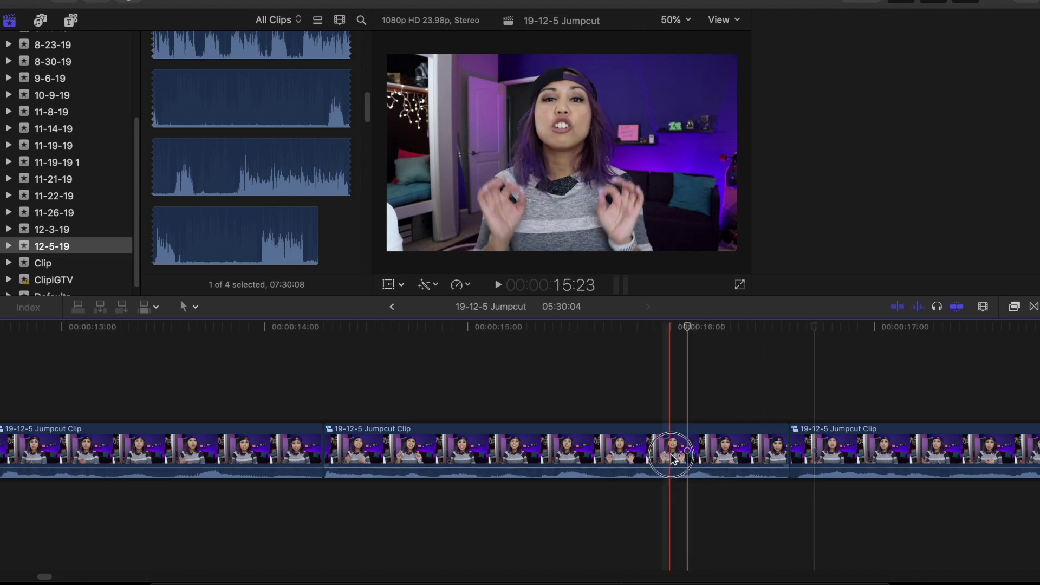
pyautogui.click(687, 450)
pyautogui.click(967, 156)
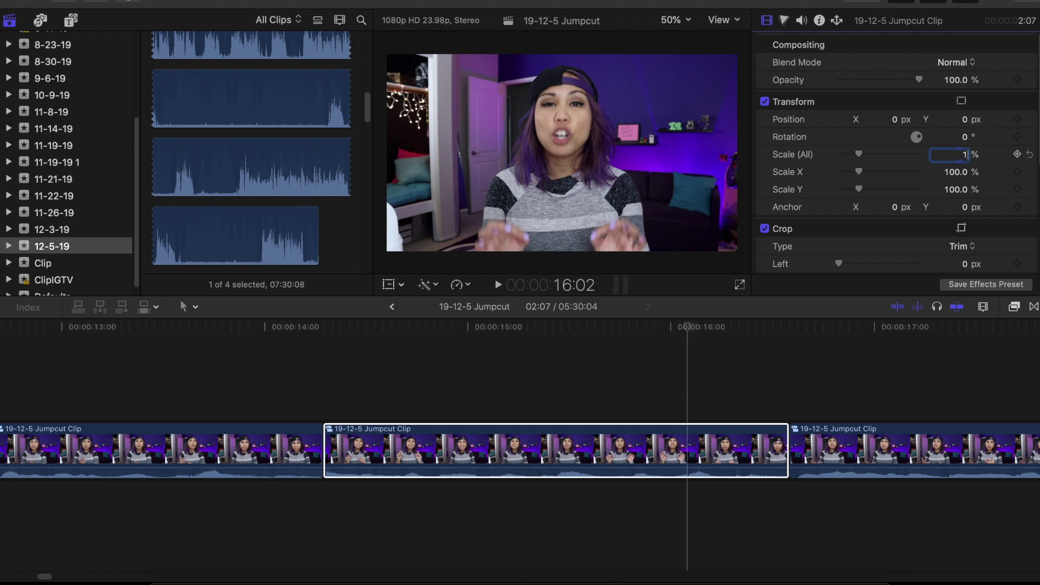
pyautogui.press('Return')
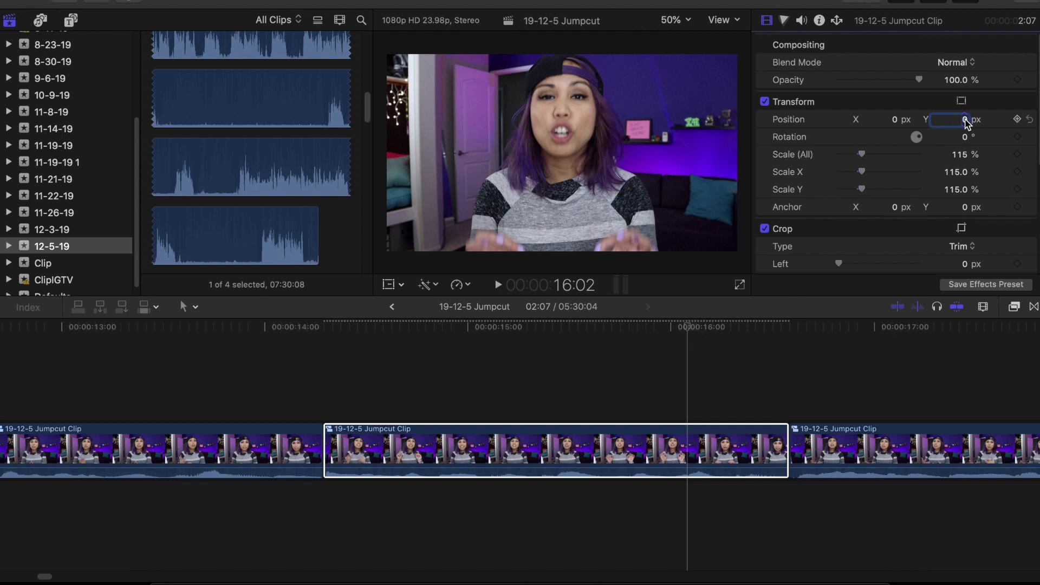
# - Set the middle clip's Position Y to -30 px and play the punched-in section
pyautogui.write('-20')
pyautogui.press('Return')
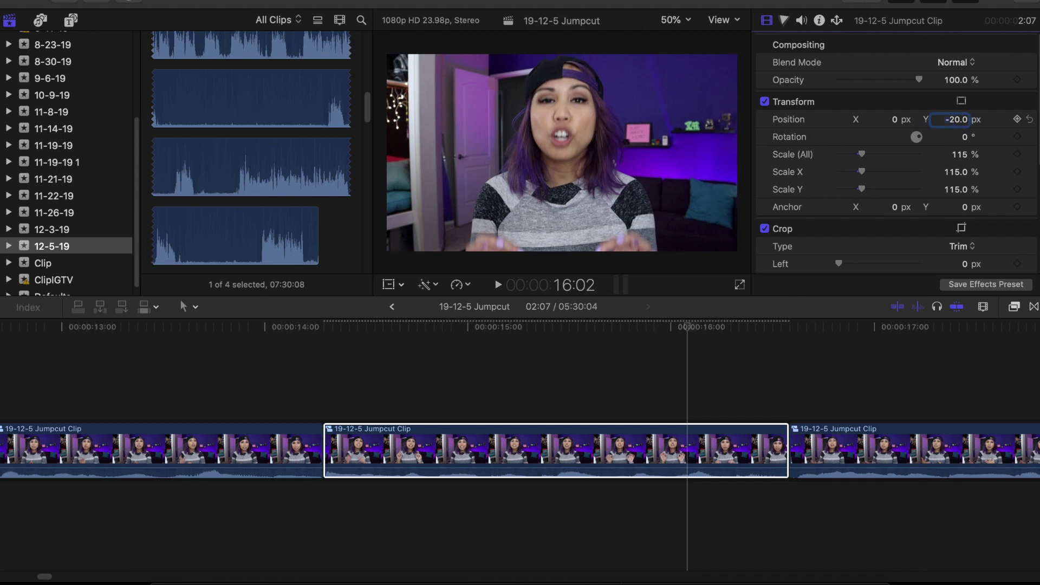
pyautogui.write('-30')
pyautogui.press('Return')
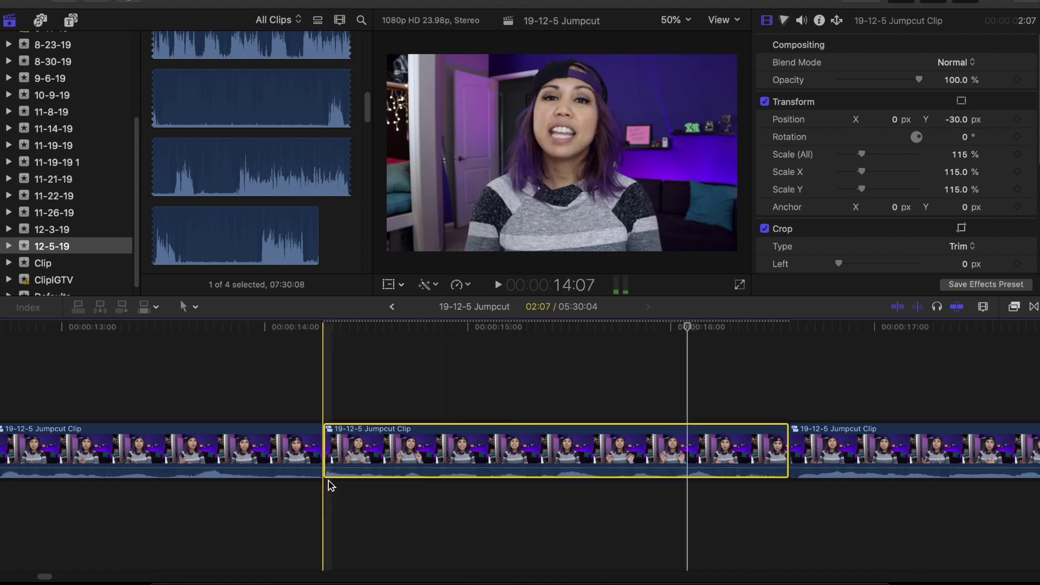
pyautogui.press('space')
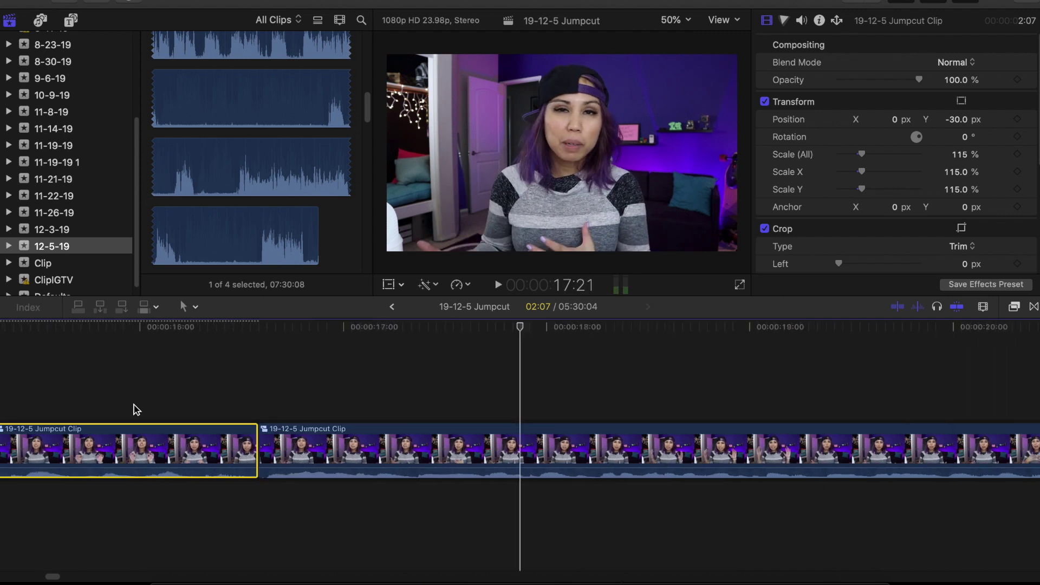
# - Stop playback of the punched-in clip and zoom the timeline out to show more footage
pyautogui.press('space')
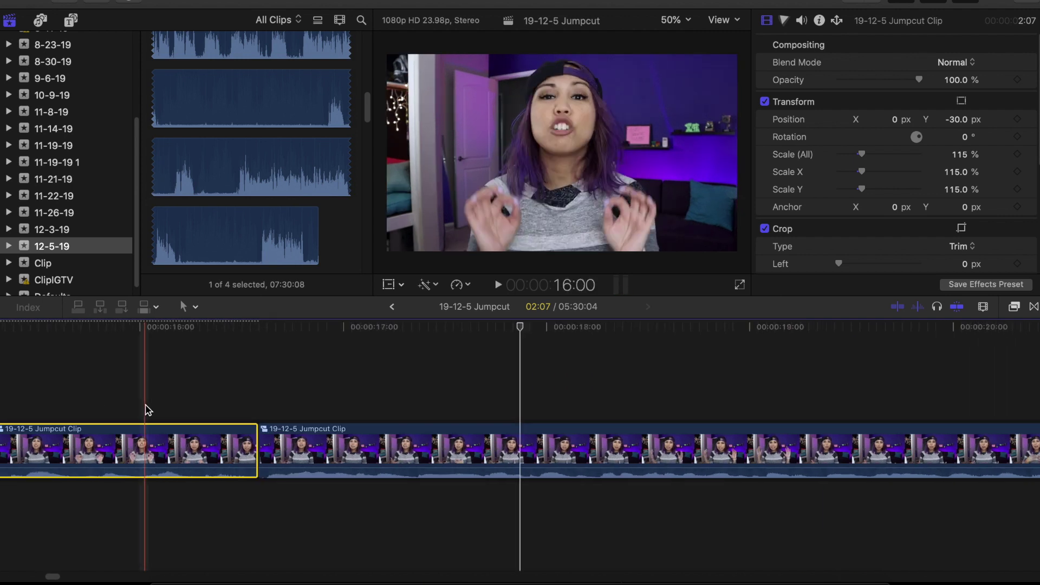
pyautogui.press('super+minus')
pyautogui.press('super+minus')
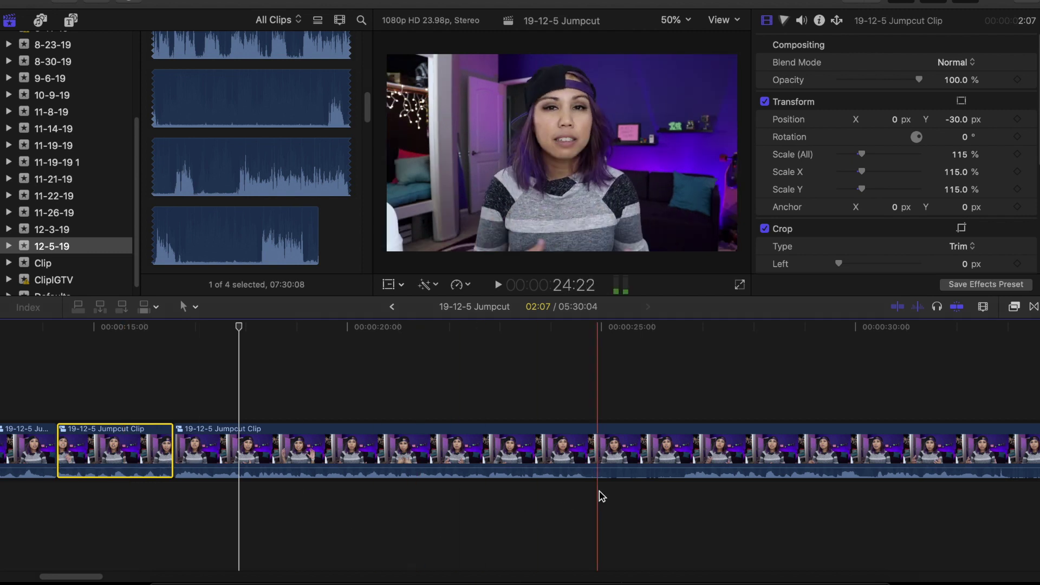
# - Blade the long clip around the pause near 24–25 seconds and ripple-delete the short piece
pyautogui.press('b')
pyautogui.click(587, 449)
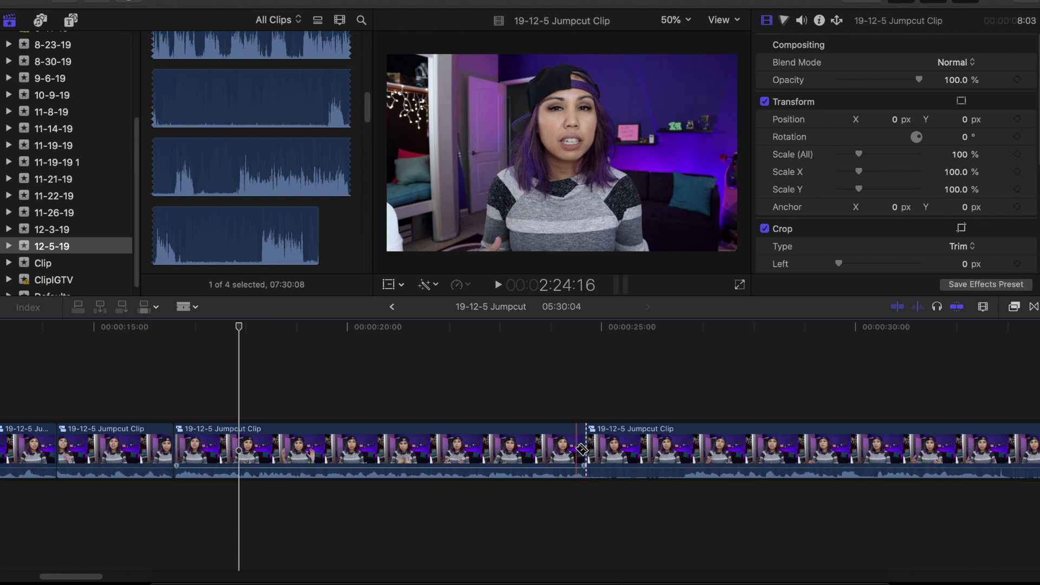
pyautogui.click(675, 457)
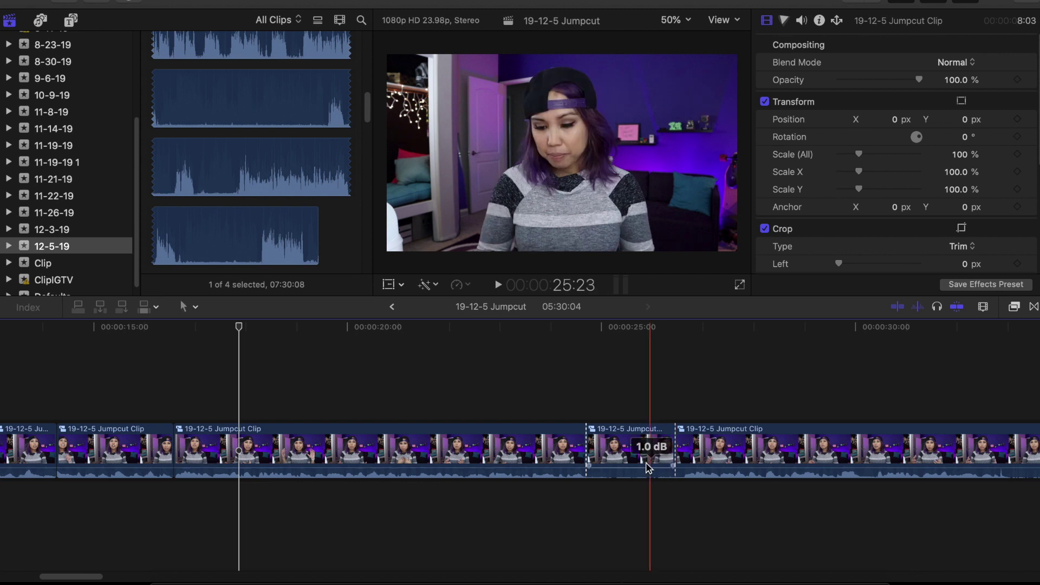
pyautogui.press('a')
pyautogui.click(642, 459)
pyautogui.press('Delete')
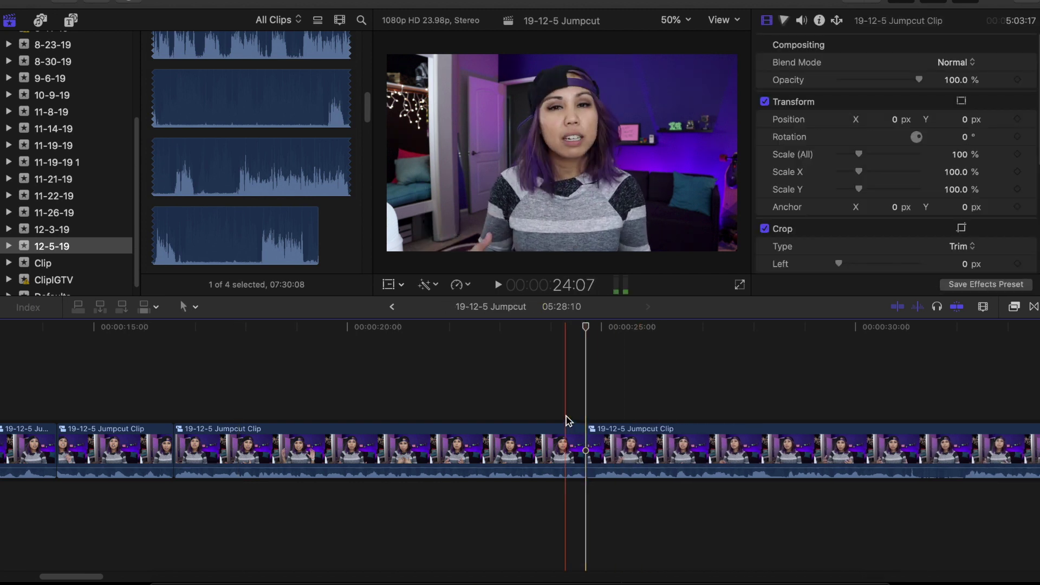
# - Trim the new edit point near 24 seconds, bringing the project to 5:28:07, and replay it
pyautogui.press('space')
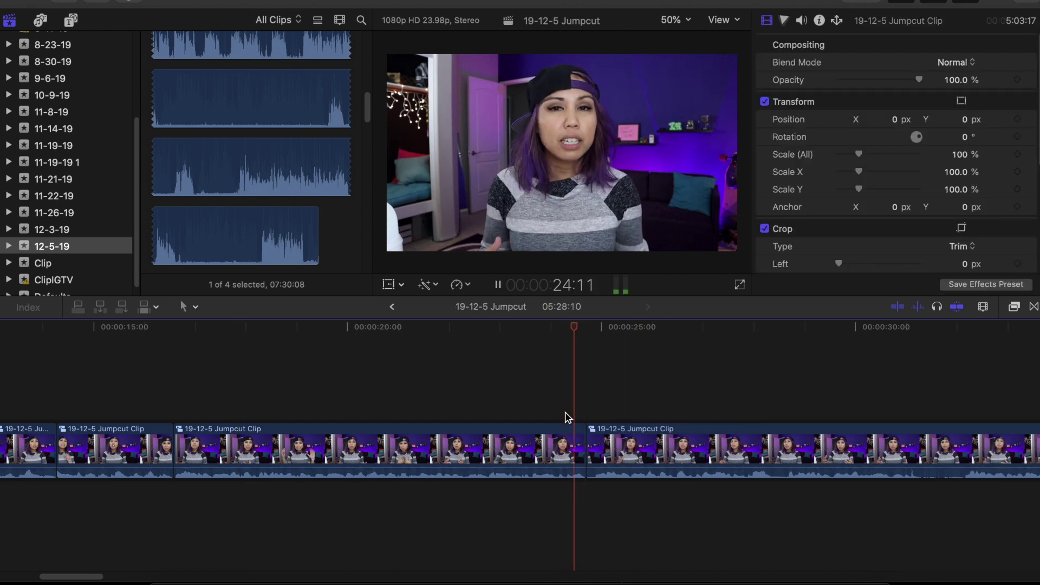
pyautogui.press('space')
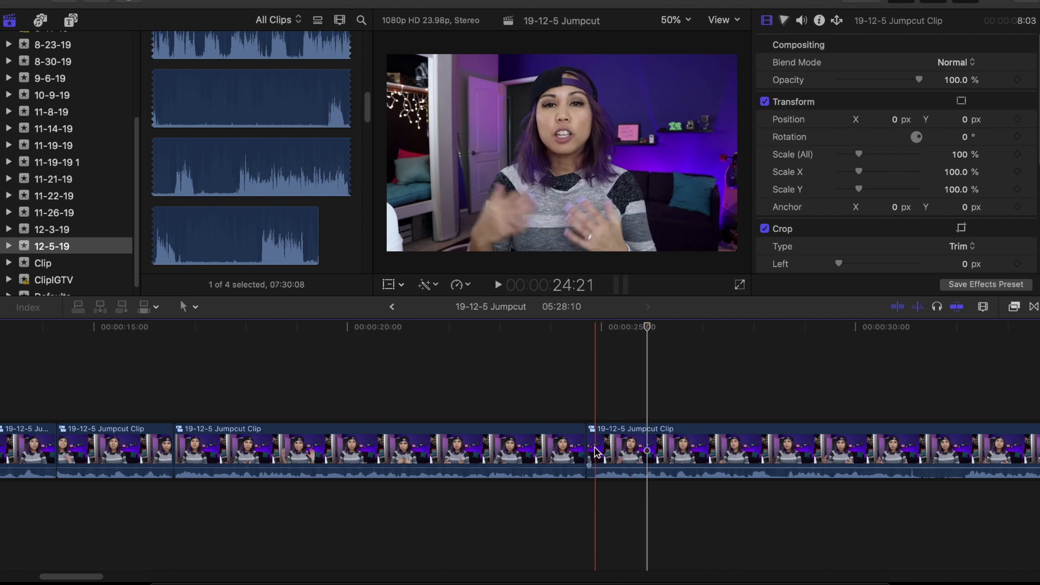
pyautogui.moveTo(587, 452); pyautogui.dragTo(574, 452)
pyautogui.click(473, 379)
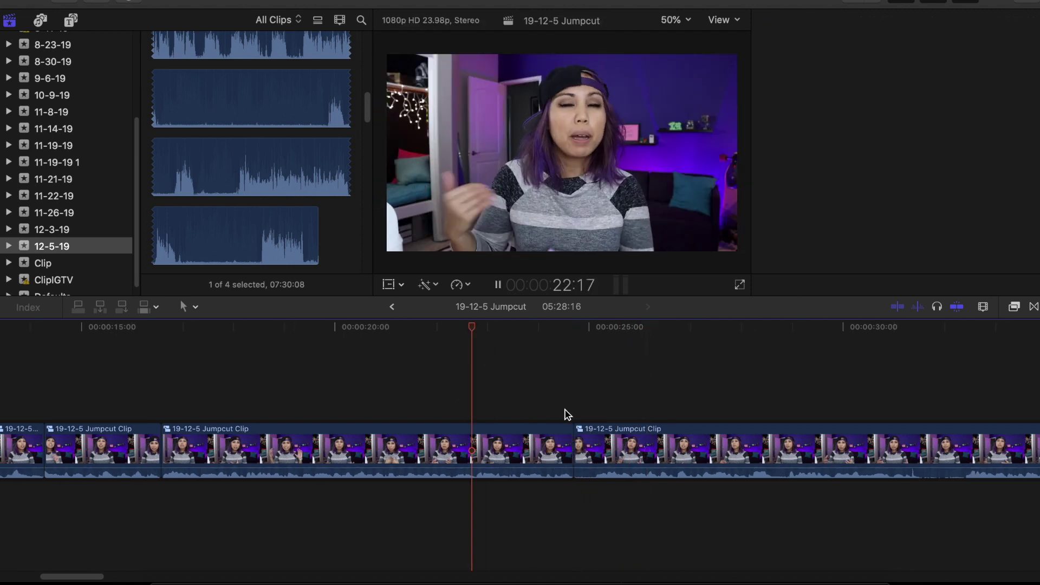
pyautogui.press('space')
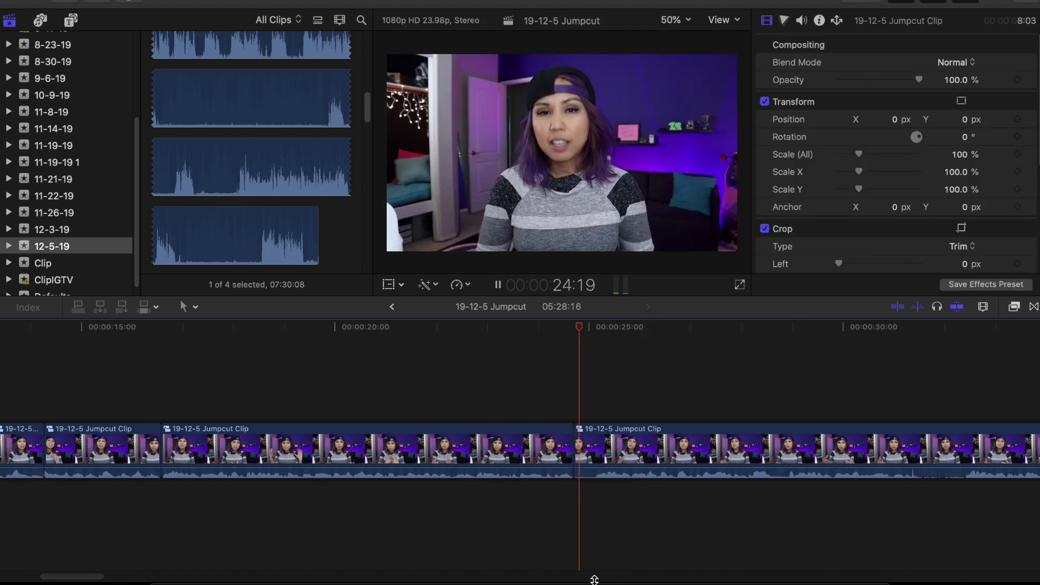
pyautogui.press('space')
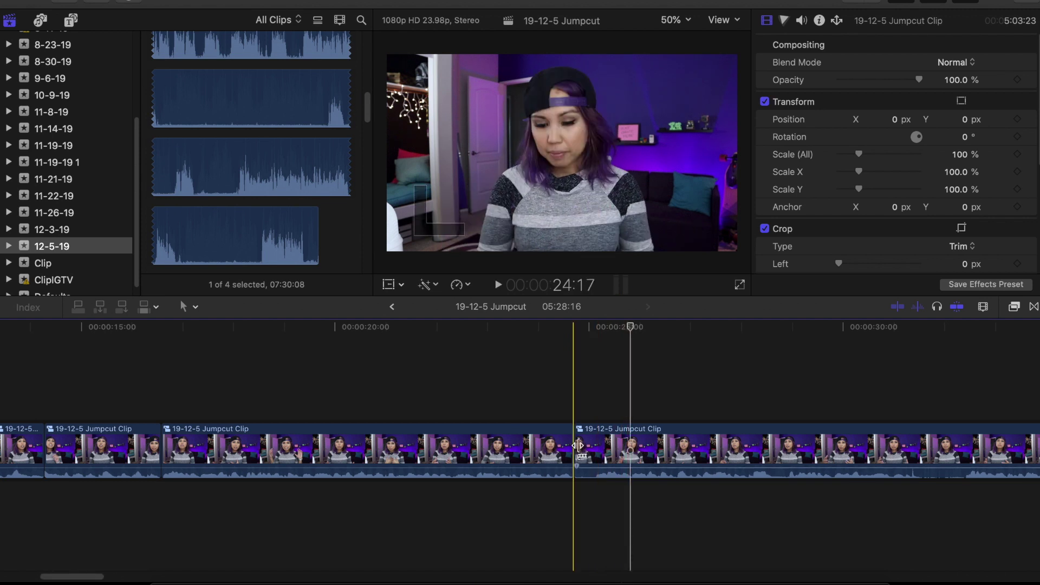
pyautogui.moveTo(575, 453); pyautogui.dragTo(594, 451)
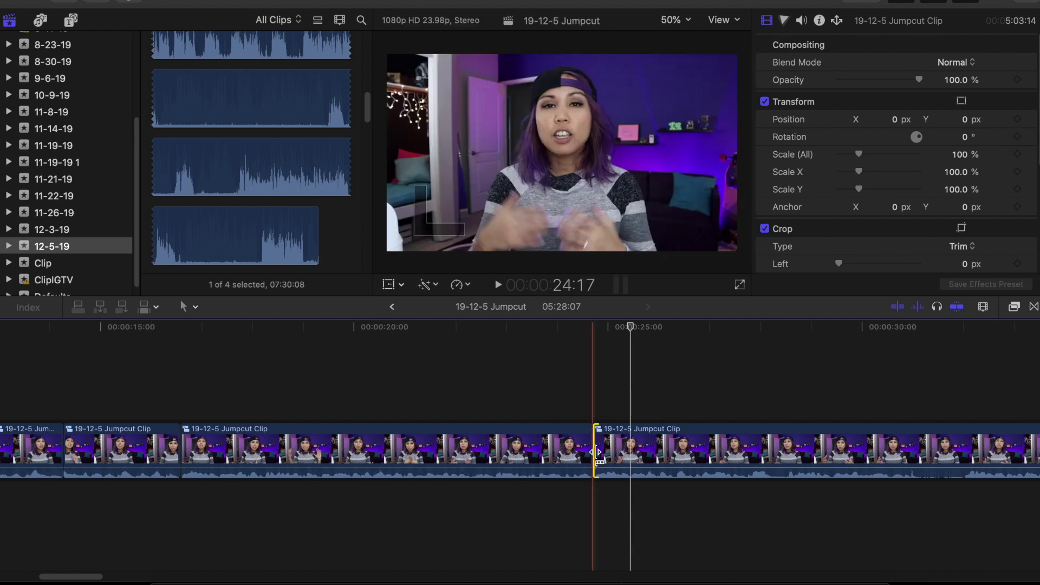
pyautogui.click(535, 410)
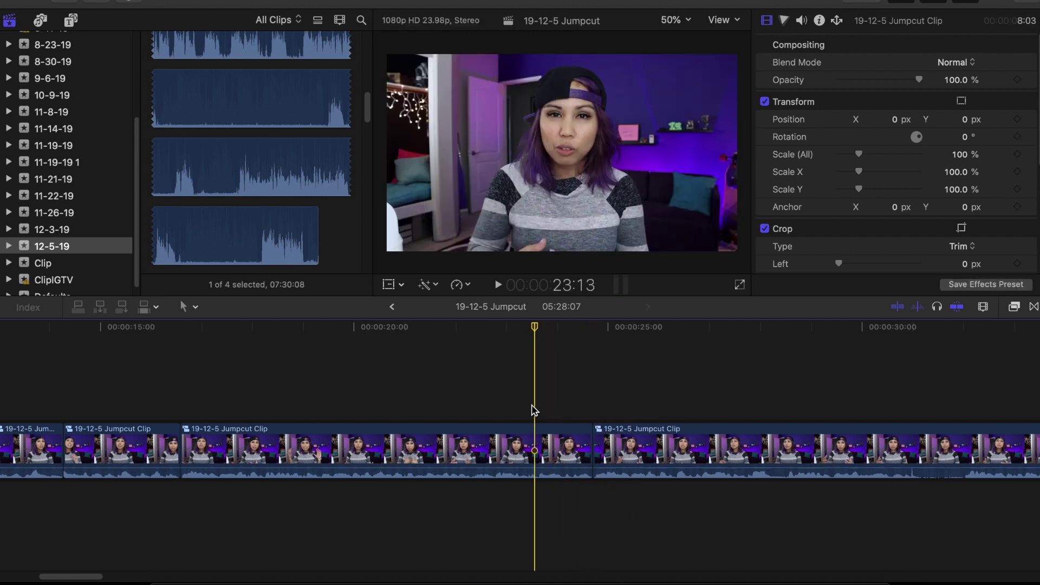